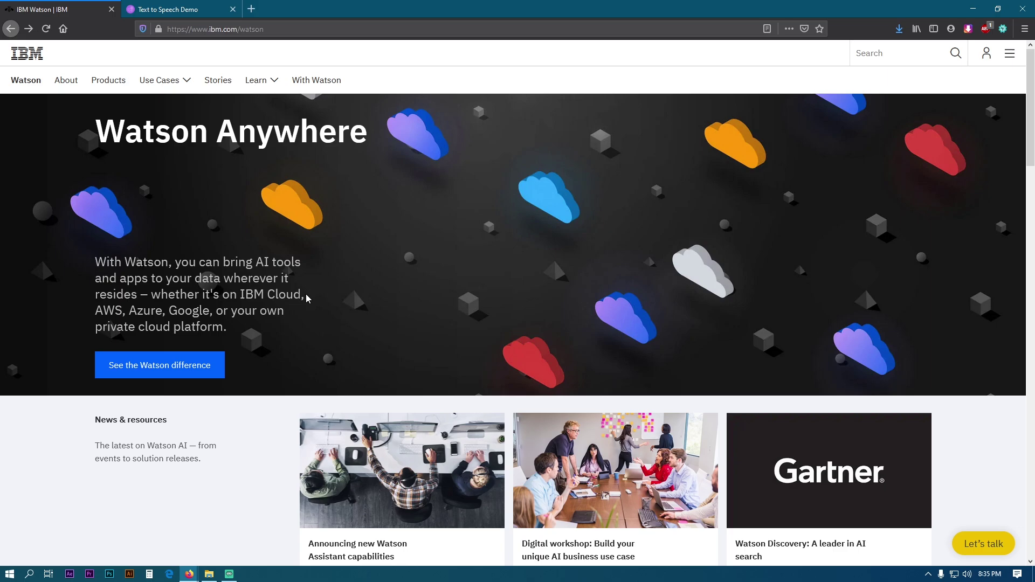
- Scroll down through the ibm.com/watson homepage and back up a little
{"action": "scroll", "coordinate": [307, 294], "scroll_direction": "down", "scroll_amount": 4}
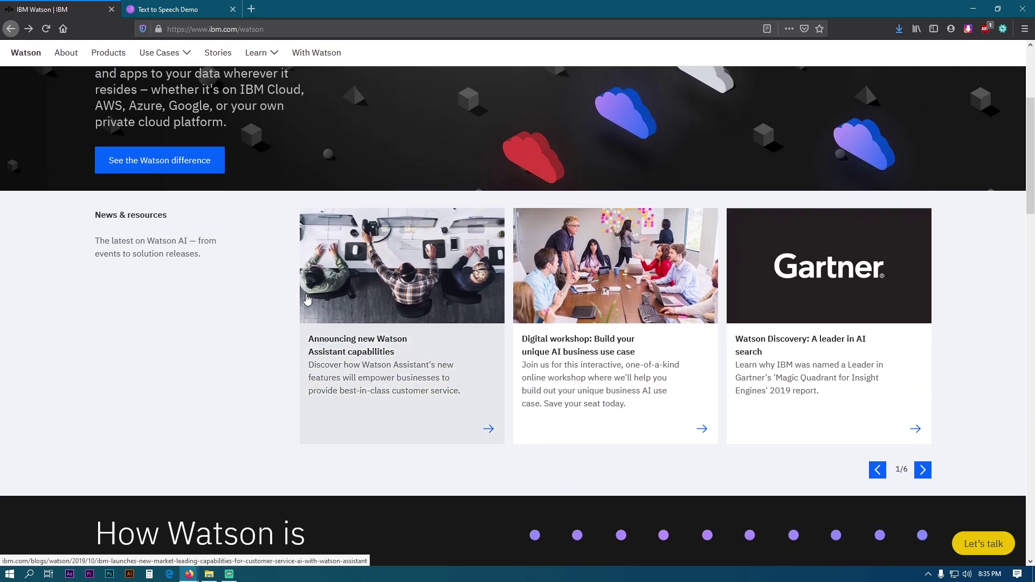
{"action": "scroll", "coordinate": [307, 299], "scroll_direction": "down", "scroll_amount": 3}
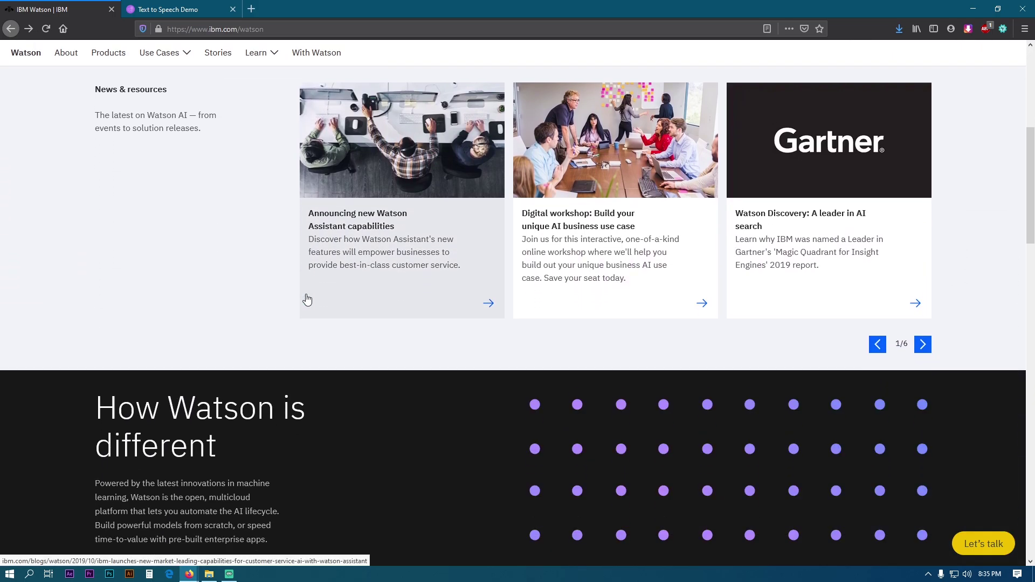
{"action": "scroll", "coordinate": [306, 298], "scroll_direction": "down", "scroll_amount": 2}
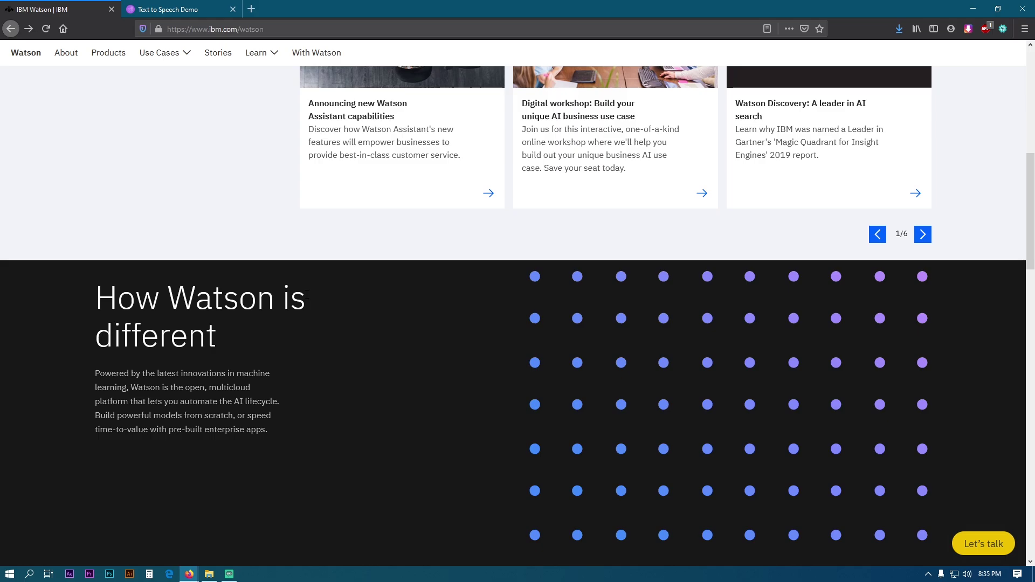
{"action": "scroll", "coordinate": [307, 295], "scroll_direction": "down", "scroll_amount": 6}
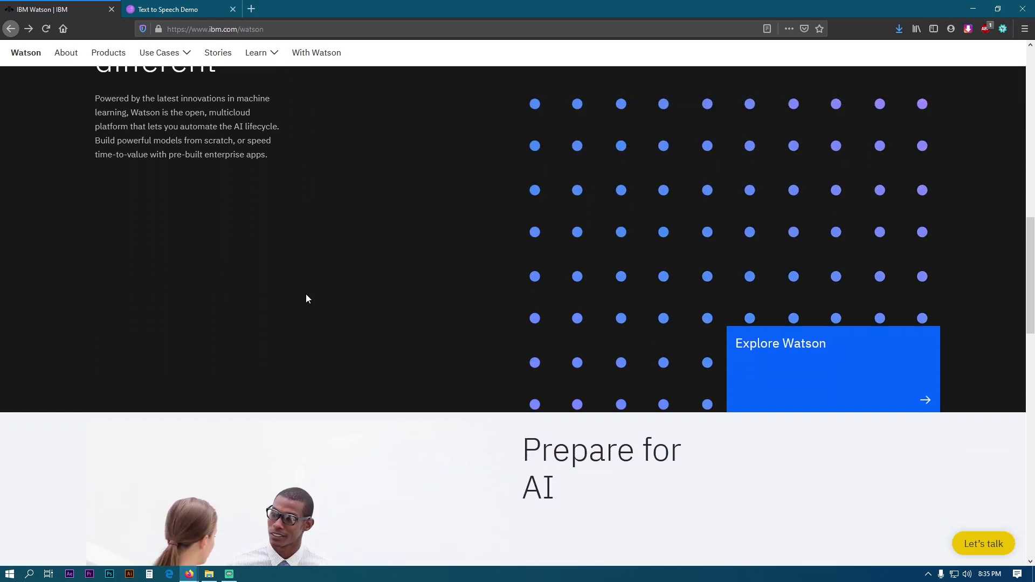
{"action": "scroll", "coordinate": [306, 298], "scroll_direction": "down", "scroll_amount": 6}
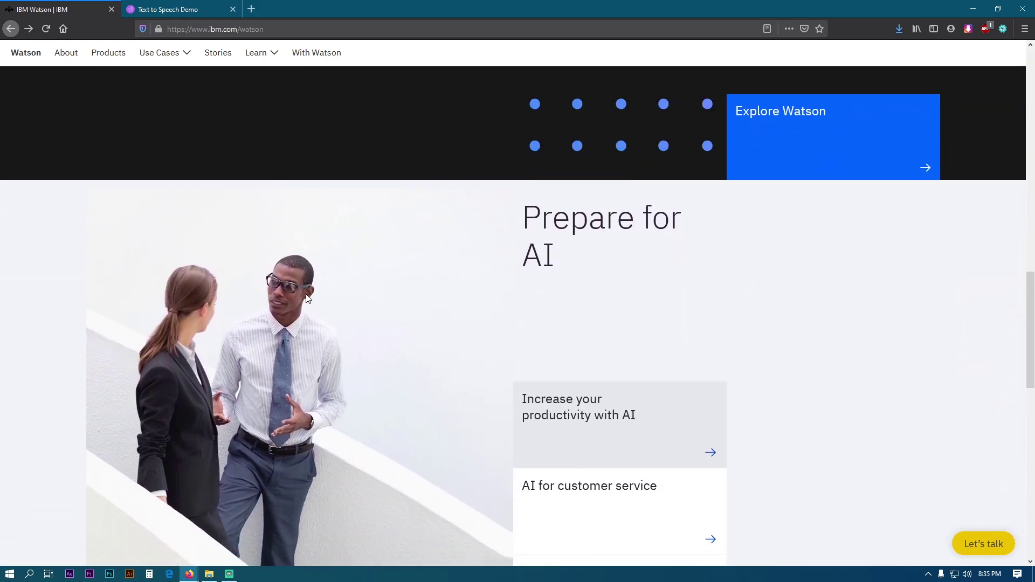
{"action": "scroll", "coordinate": [305, 293], "scroll_direction": "up", "scroll_amount": 5}
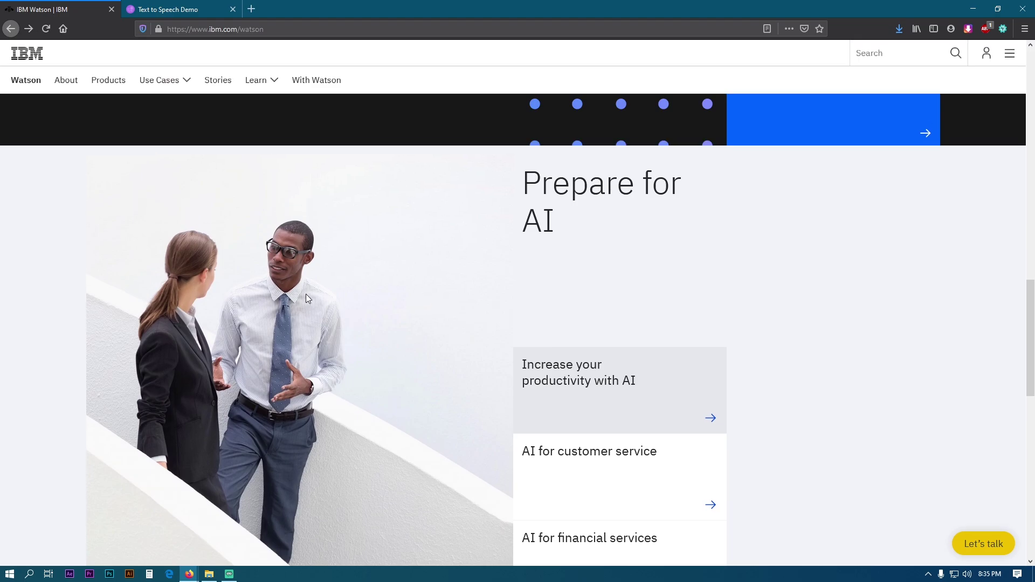
- Open the Watson products and solutions page and scroll down to the Watson APIs and solutions rows
{"action": "left_click", "coordinate": [820, 236]}
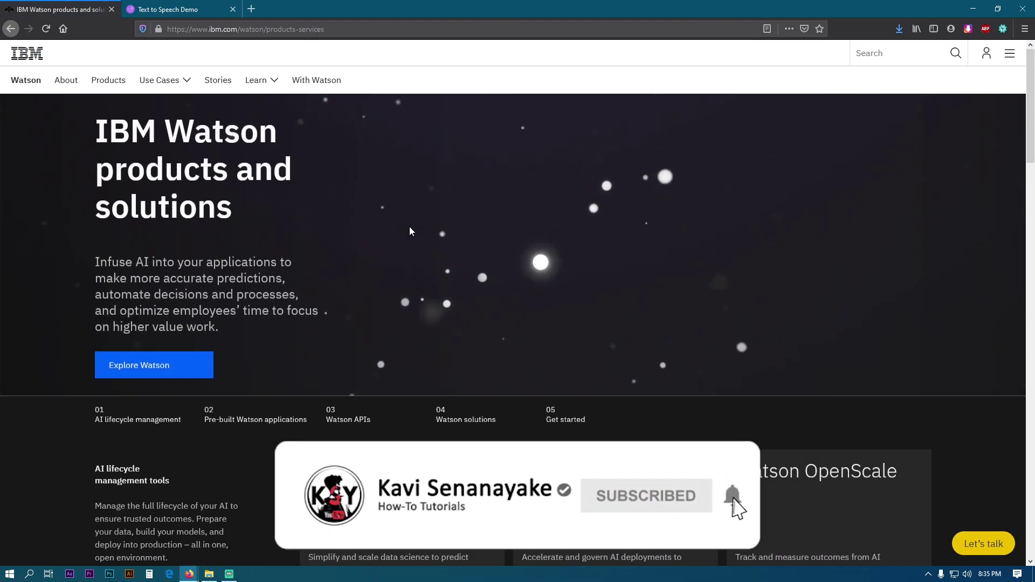
{"action": "scroll", "coordinate": [410, 231], "scroll_direction": "down", "scroll_amount": 2}
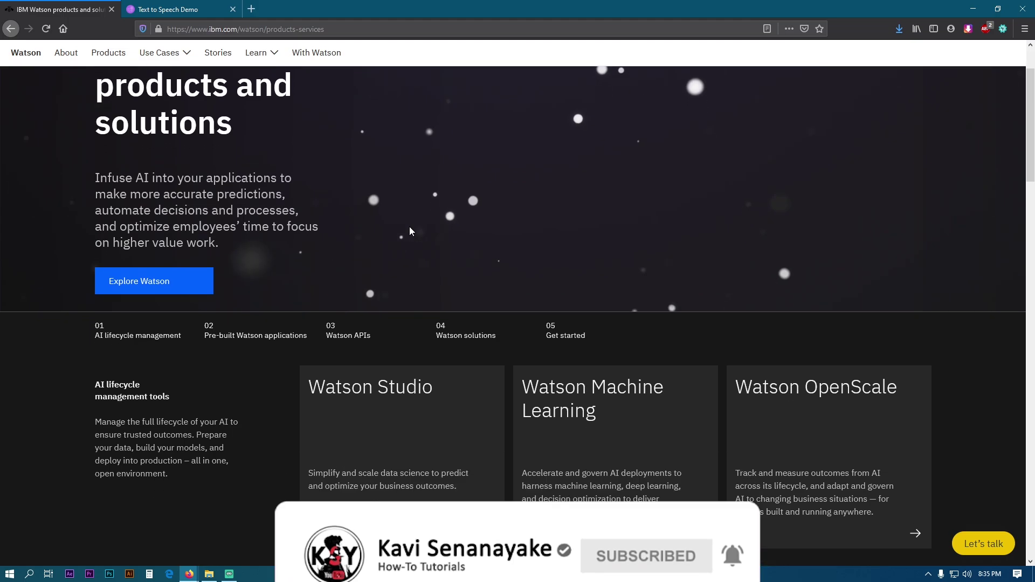
{"action": "scroll", "coordinate": [409, 232], "scroll_direction": "down", "scroll_amount": 2}
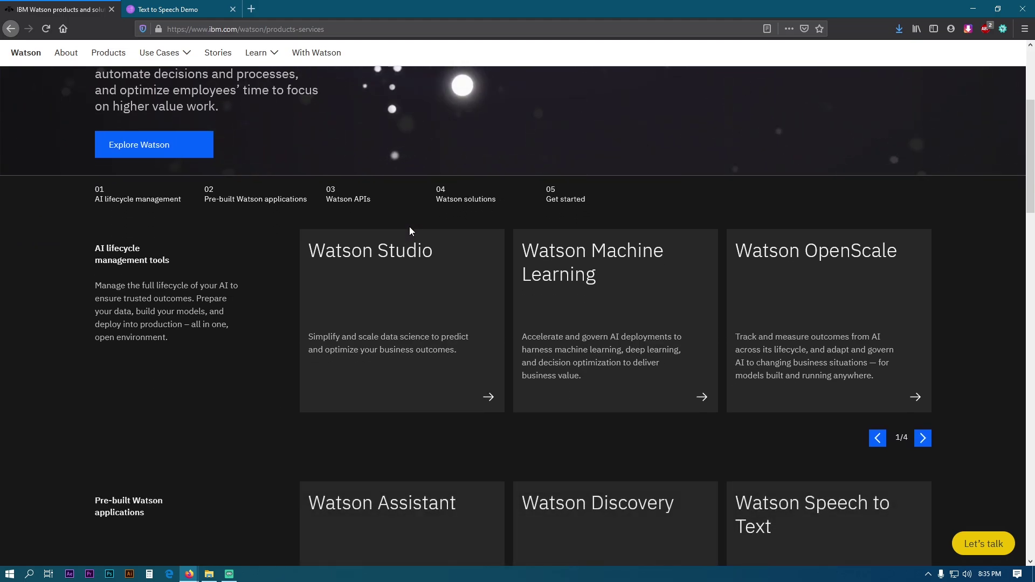
{"action": "scroll", "coordinate": [409, 231], "scroll_direction": "down", "scroll_amount": 1}
{"action": "scroll", "coordinate": [410, 231], "scroll_direction": "down", "scroll_amount": 4}
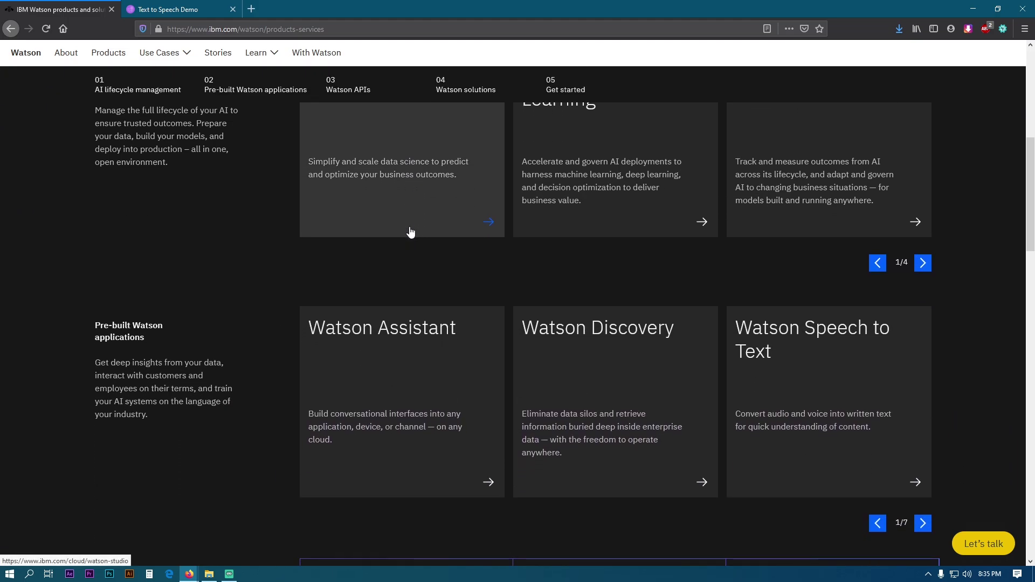
{"action": "scroll", "coordinate": [409, 232], "scroll_direction": "down", "scroll_amount": 1}
{"action": "scroll", "coordinate": [824, 286], "scroll_direction": "down", "scroll_amount": 3}
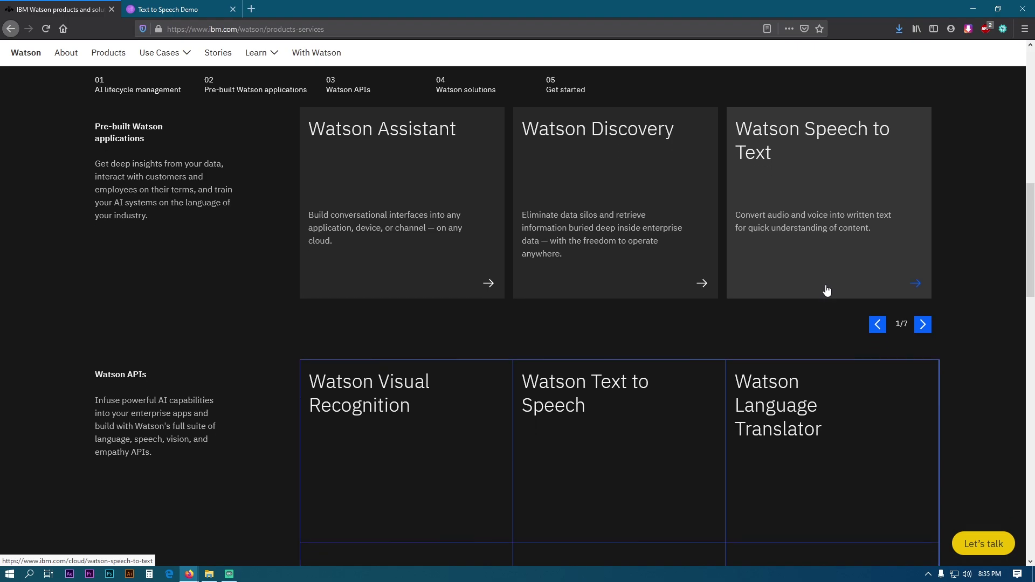
{"action": "scroll", "coordinate": [825, 290], "scroll_direction": "down", "scroll_amount": 4}
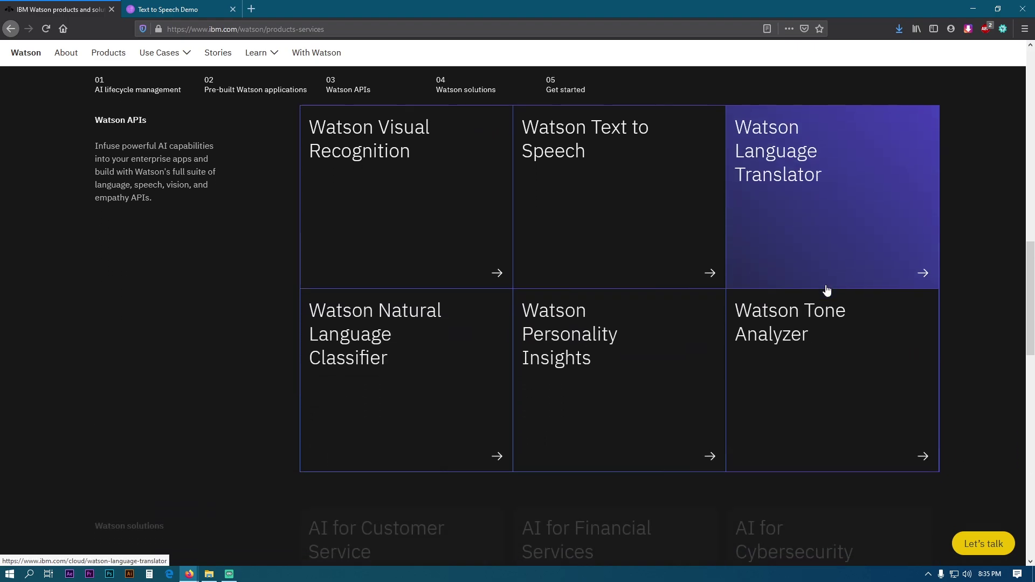
{"action": "scroll", "coordinate": [826, 291], "scroll_direction": "down", "scroll_amount": 2}
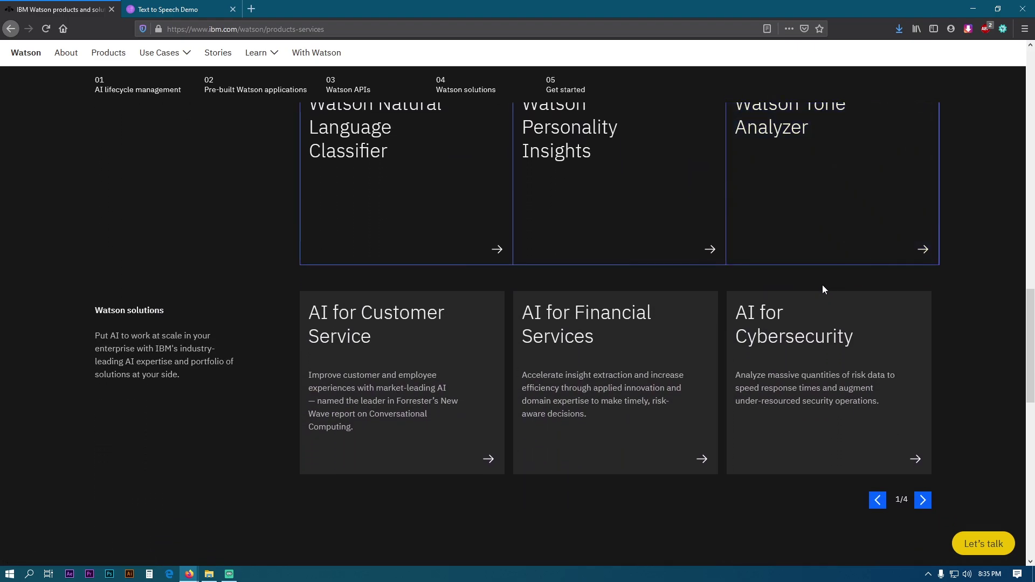
- Play the sample paragraph, then switch to the Michael (male, transformable) voice and play it again
{"action": "left_click", "coordinate": [171, 10]}
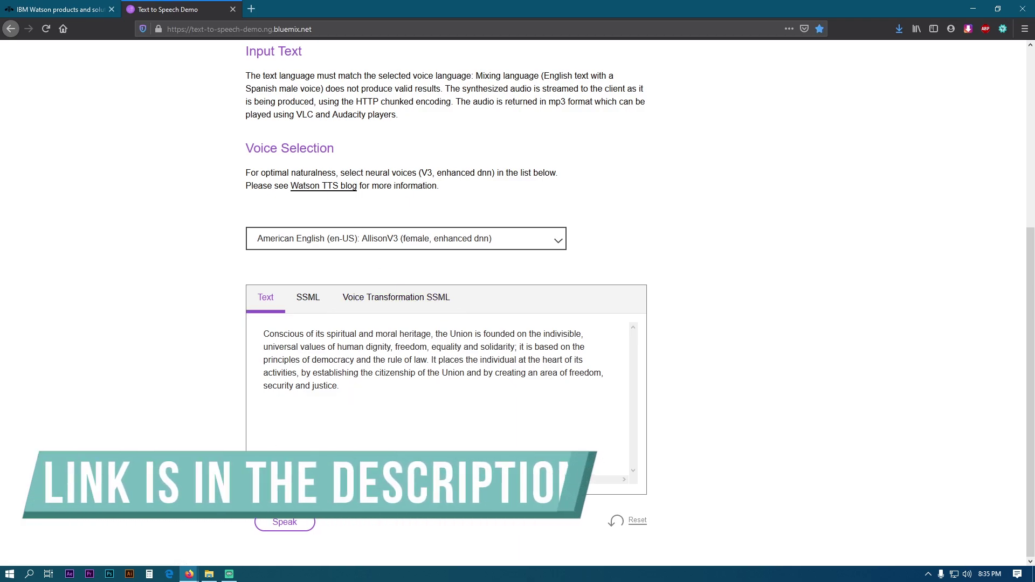
{"action": "left_click", "coordinate": [298, 527]}
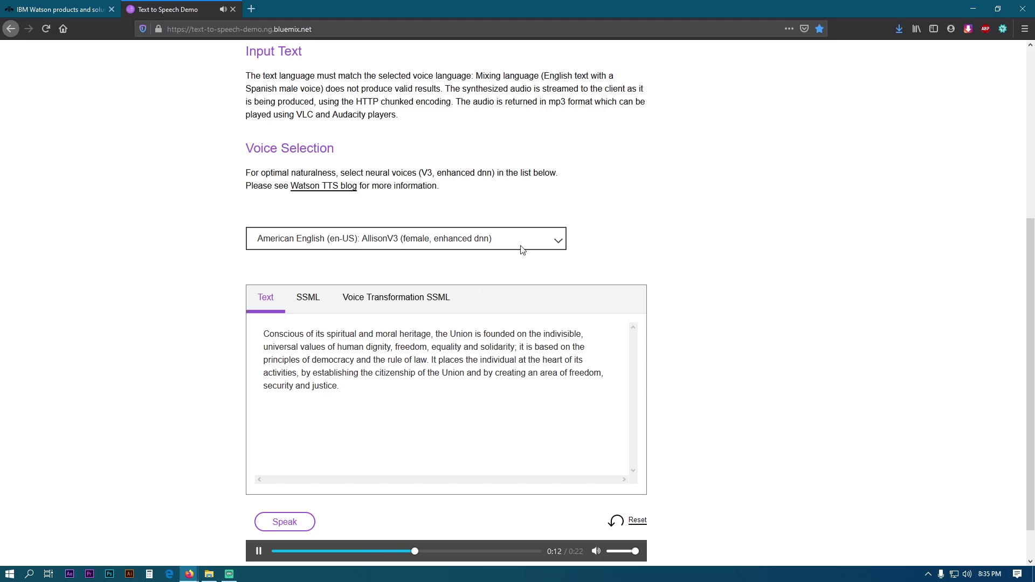
{"action": "left_click", "coordinate": [537, 244]}
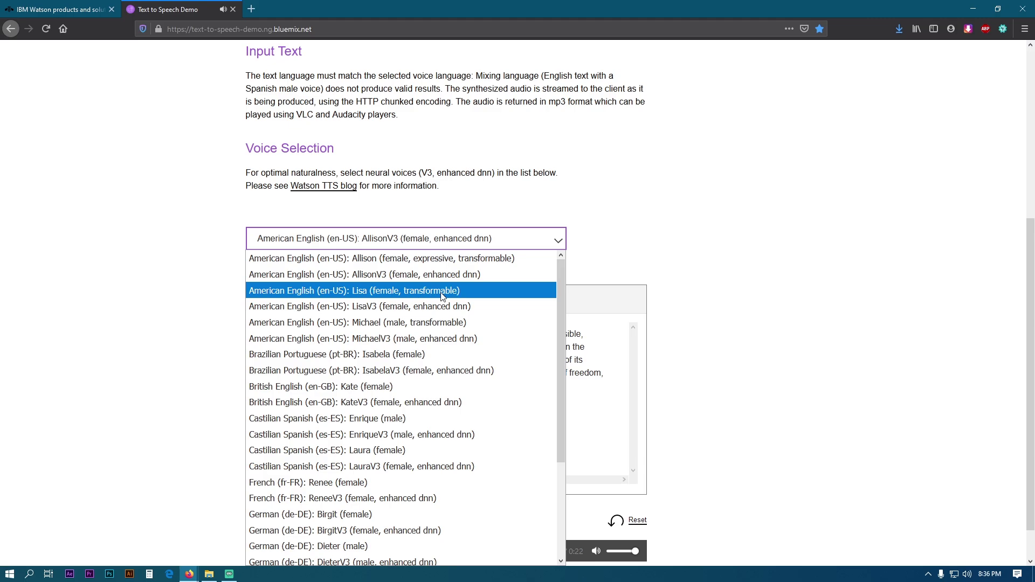
{"action": "left_click", "coordinate": [410, 323]}
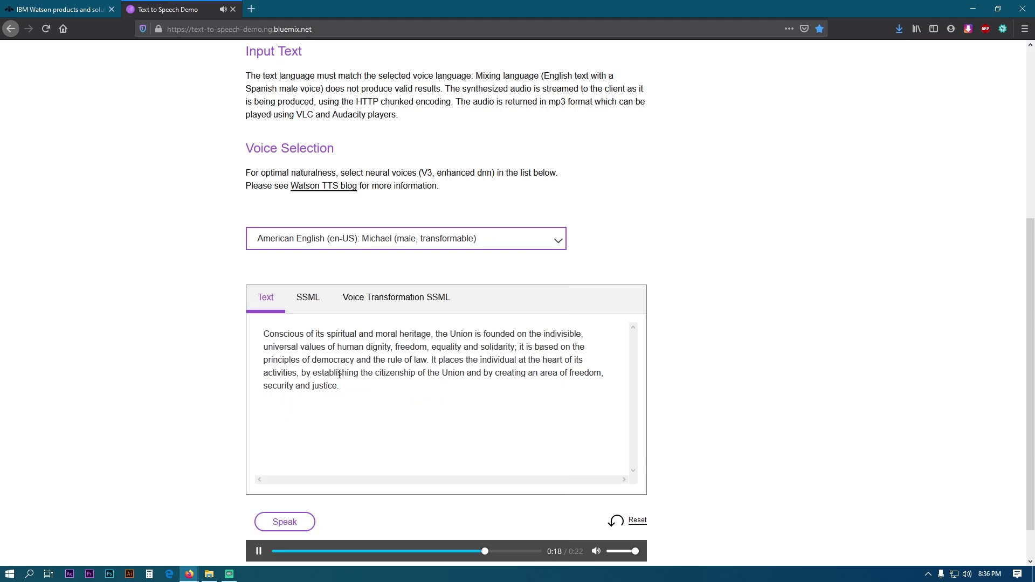
{"action": "left_click", "coordinate": [286, 528]}
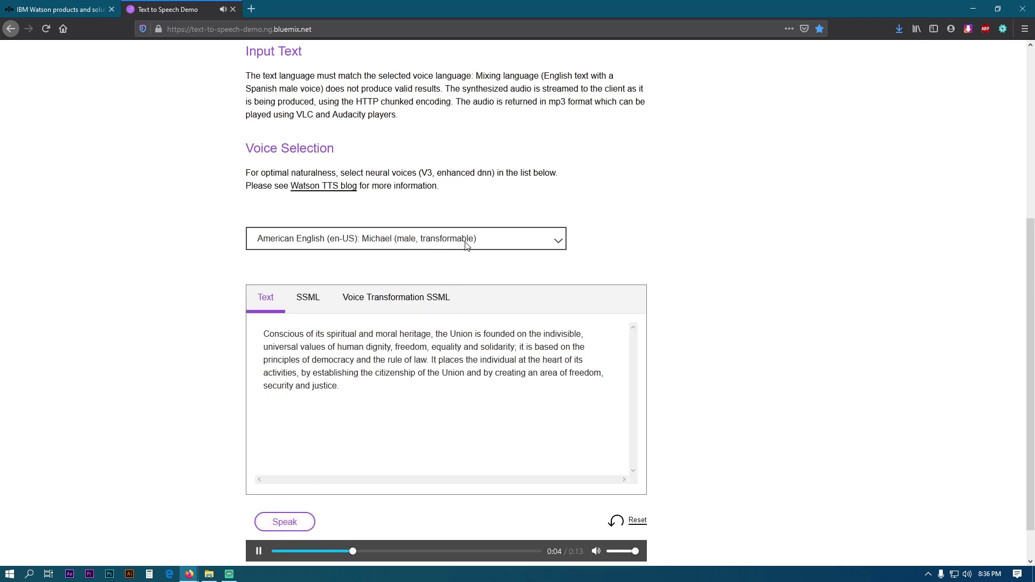
- Play the full paragraph in the MichaelV3 (male, enhanced dnn) voice, then focus the text box
{"action": "left_click", "coordinate": [532, 246]}
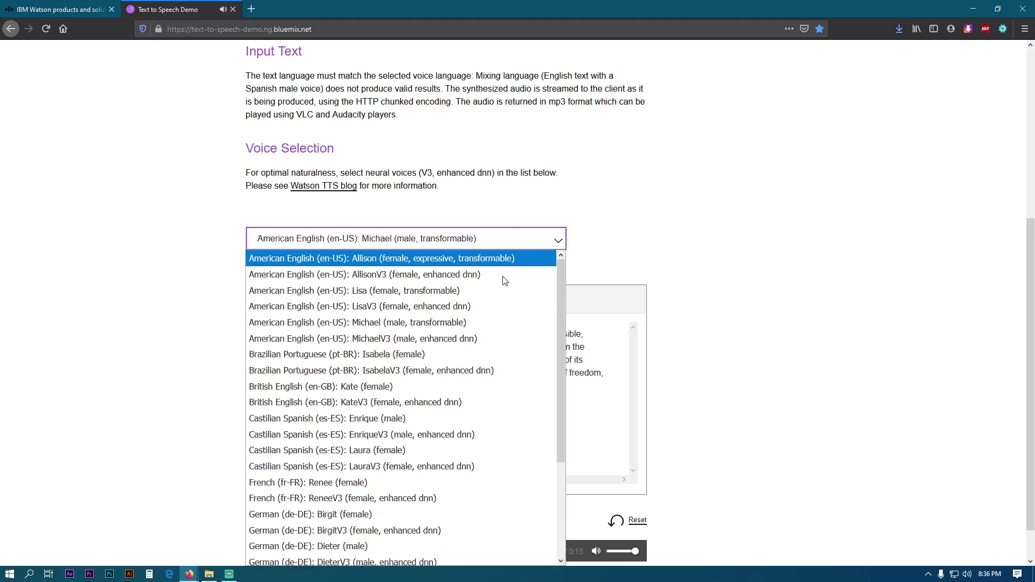
{"action": "left_click", "coordinate": [450, 337]}
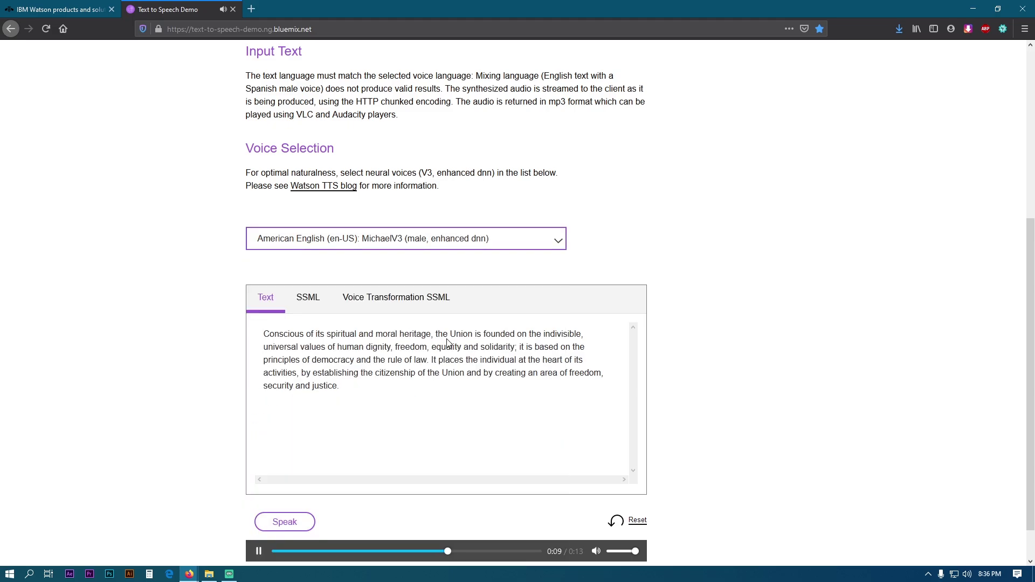
{"action": "left_click", "coordinate": [300, 522]}
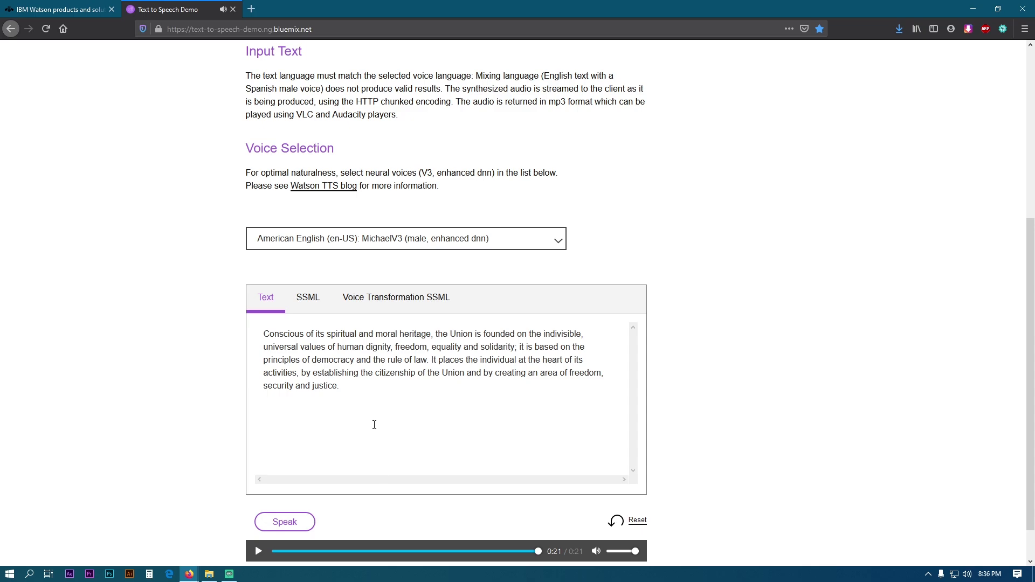
{"action": "left_click", "coordinate": [374, 391]}
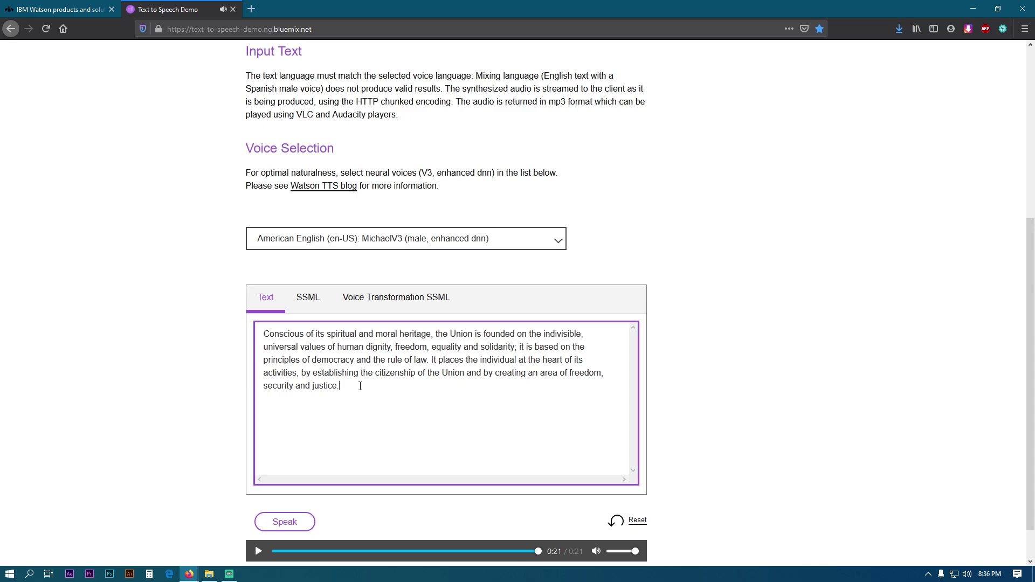
- Replace the paragraph with 'Hello my name is Watson.', play it, add a comma after Hello, and replay it
{"action": "left_click_drag", "start_coordinate": [349, 381], "coordinate": [263, 334]}
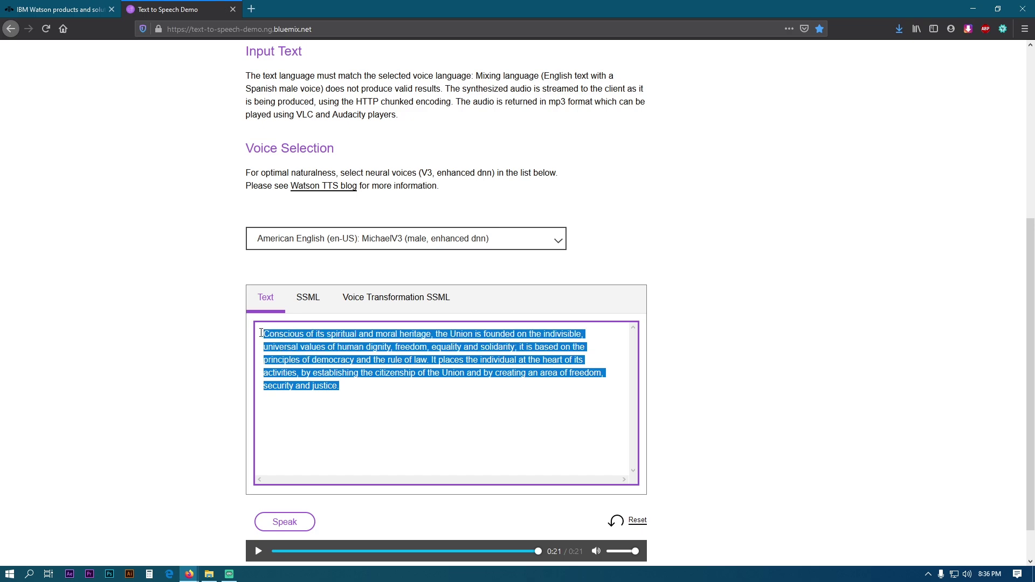
{"action": "type", "text": "Hello my"}
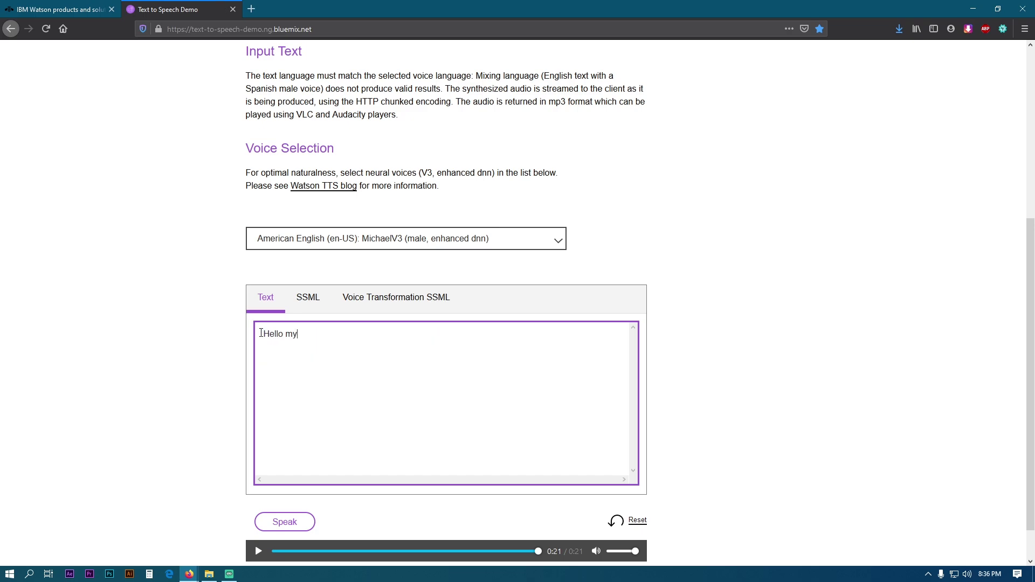
{"action": "type", "text": " name is Watson"}
{"action": "left_click", "coordinate": [287, 522]}
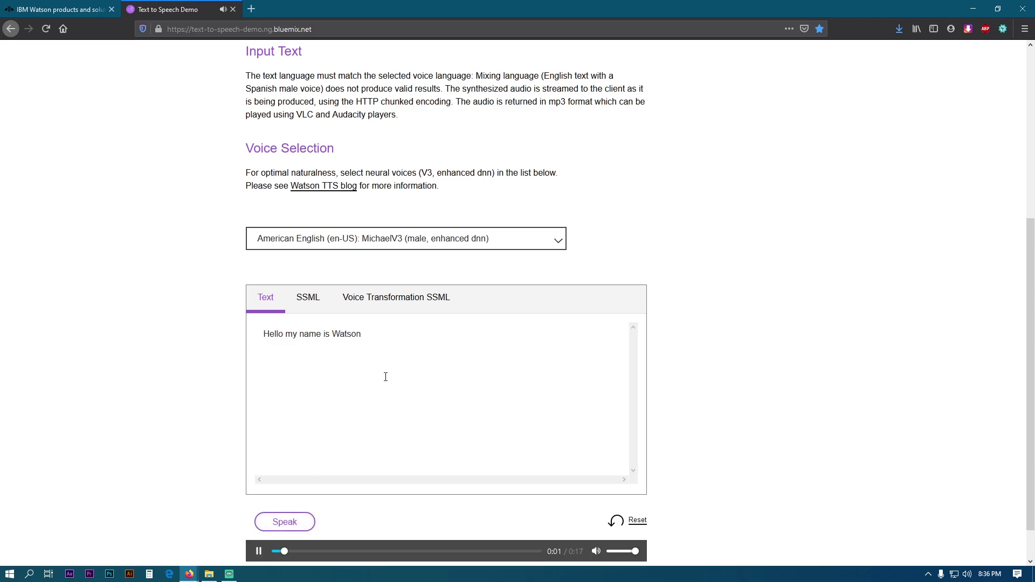
{"action": "left_click", "coordinate": [285, 335]}
{"action": "type", "text": ","}
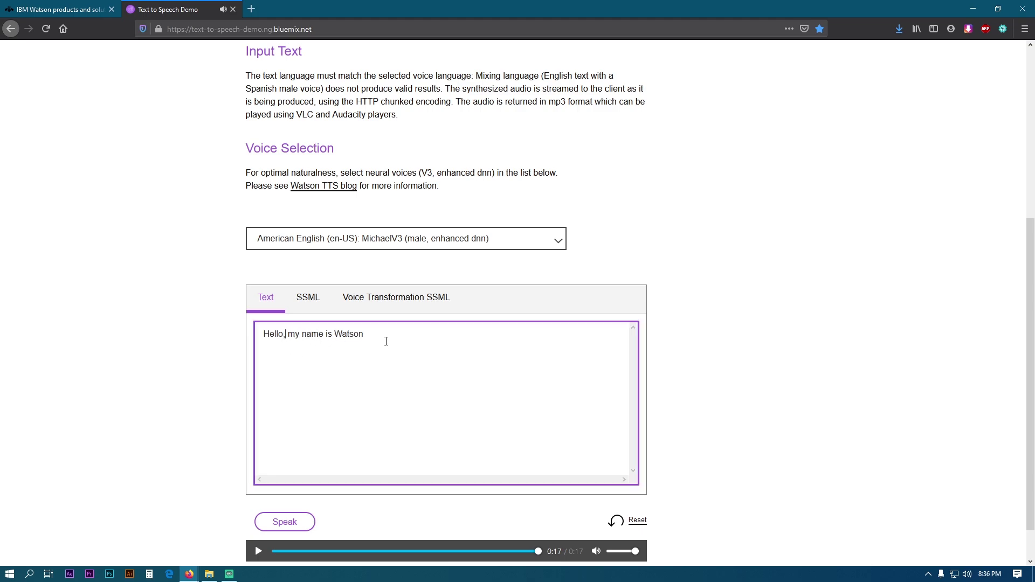
{"action": "left_click", "coordinate": [291, 529]}
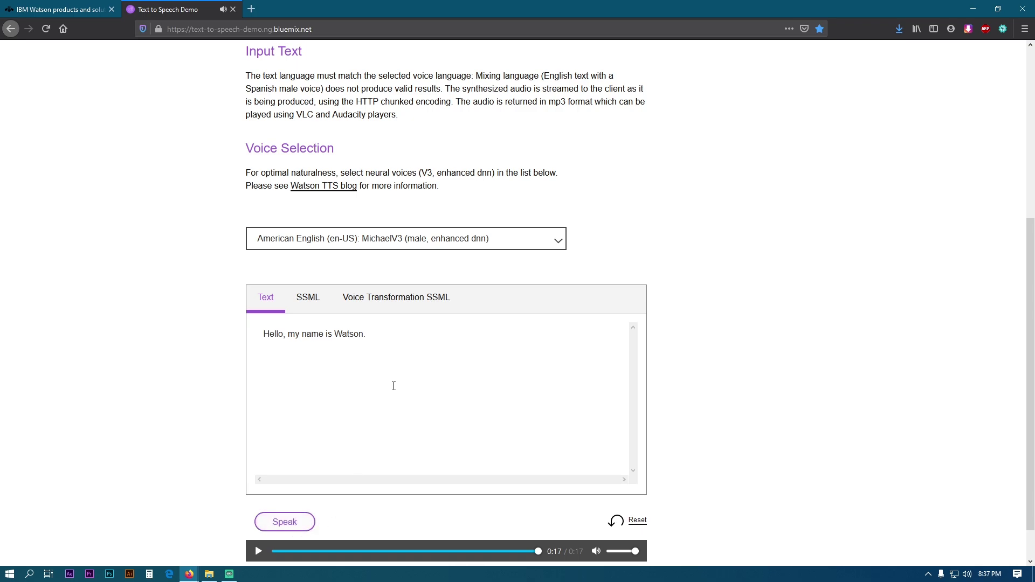
- Test-speak the word 'youtube', then the capitalised 'YouTube', in the MichaelV3 voice
{"action": "left_click", "coordinate": [386, 335]}
{"action": "left_click_drag", "start_coordinate": [365, 335], "coordinate": [262, 337]}
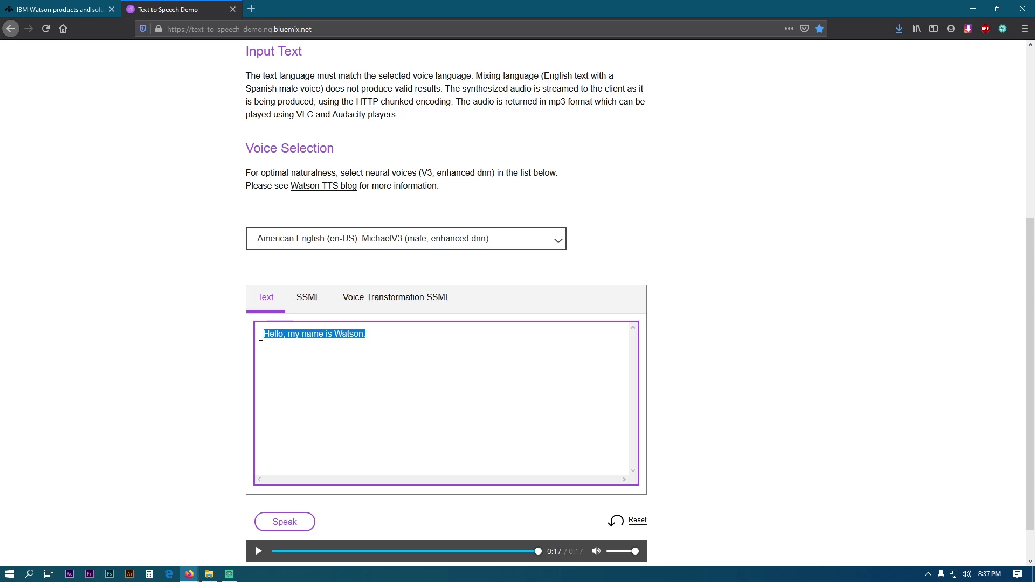
{"action": "type", "text": "youtube"}
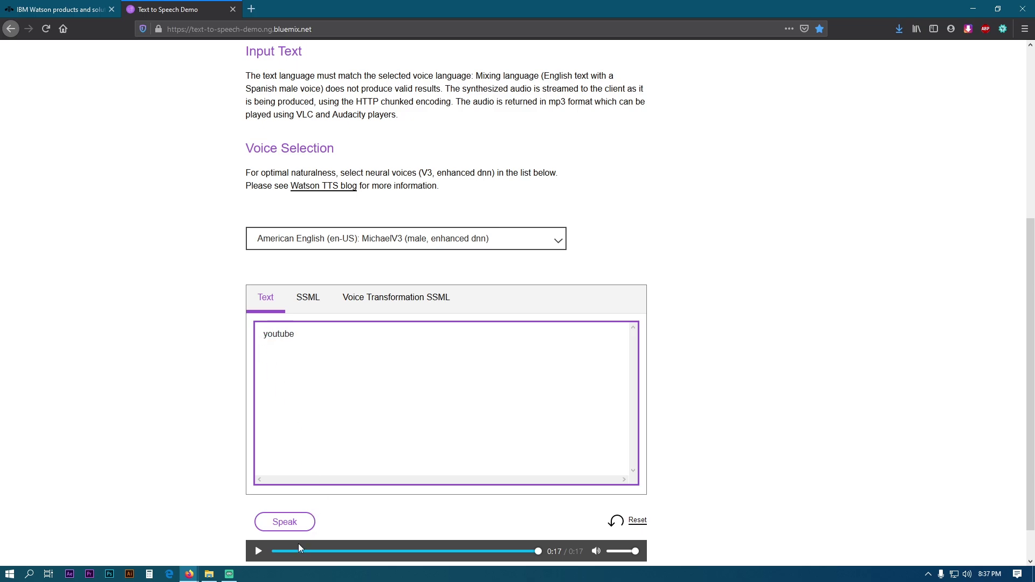
{"action": "left_click", "coordinate": [284, 523]}
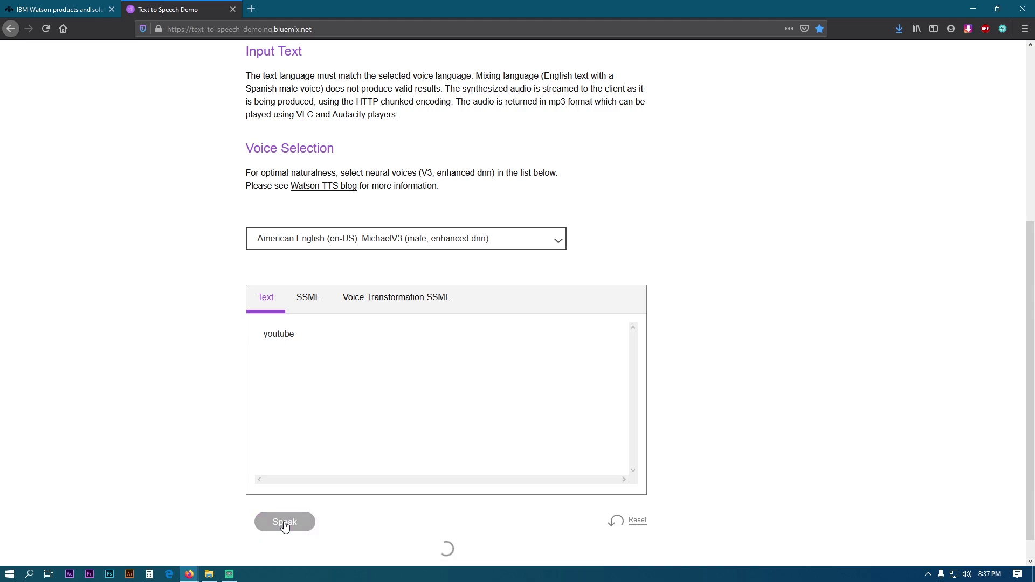
{"action": "left_click", "coordinate": [258, 337]}
{"action": "key", "text": "ctrl+a"}
{"action": "type", "text": "Y"}
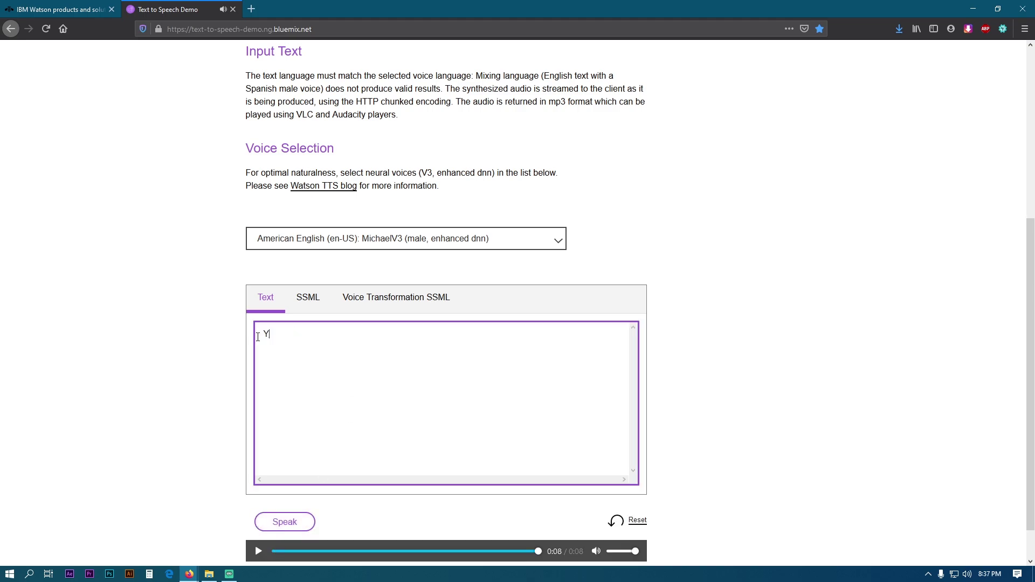
{"action": "type", "text": "ouTube"}
{"action": "left_click", "coordinate": [296, 522]}
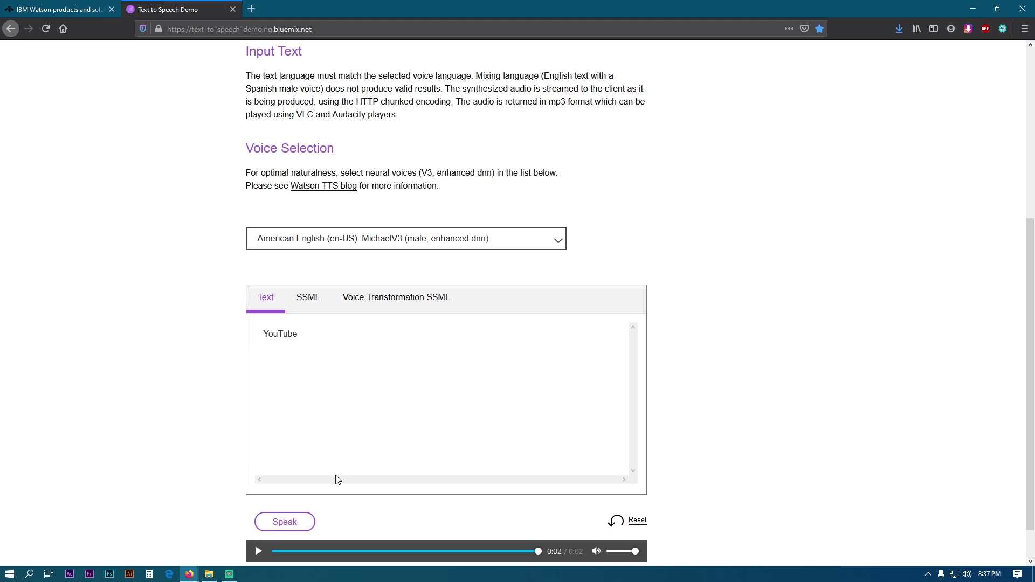
- Type 'Hello, my name is Watson and I am a text to speech generator.' and play it
{"action": "left_click", "coordinate": [290, 354]}
{"action": "key", "text": "ctrl+a"}
{"action": "type", "text": "Hello, M"}
{"action": "key", "text": "BackSpace"}
{"action": "type", "text": "my name is Wtason"}
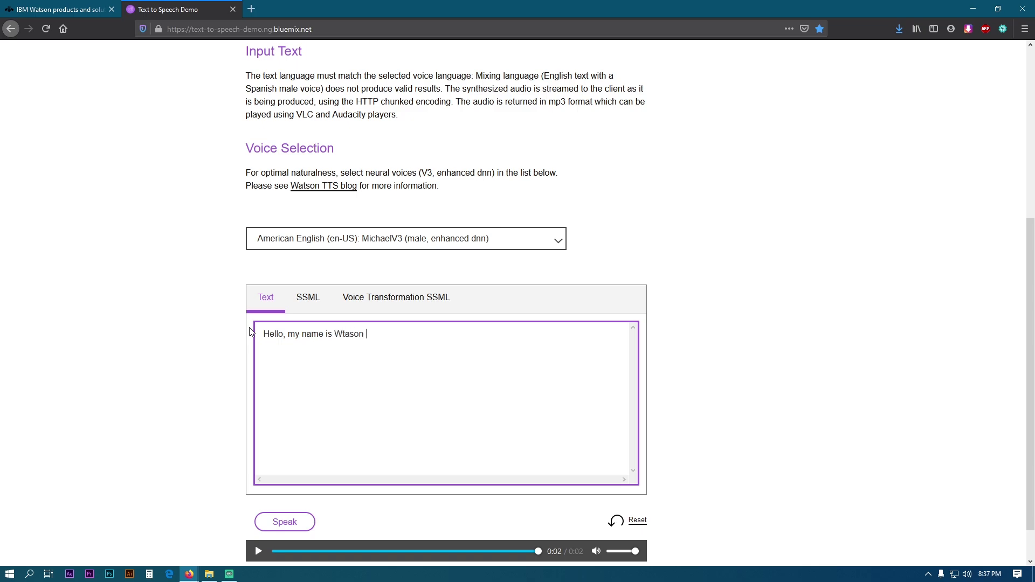
{"action": "key", "text": "BackSpace"}
{"action": "key", "text": "BackSpace"}
{"action": "key", "text": "BackSpace"}
{"action": "key", "text": "BackSpace"}
{"action": "key", "text": "BackSpace"}
{"action": "type", "text": "atson and I am a text to speech generator."}
{"action": "left_click", "coordinate": [297, 523]}
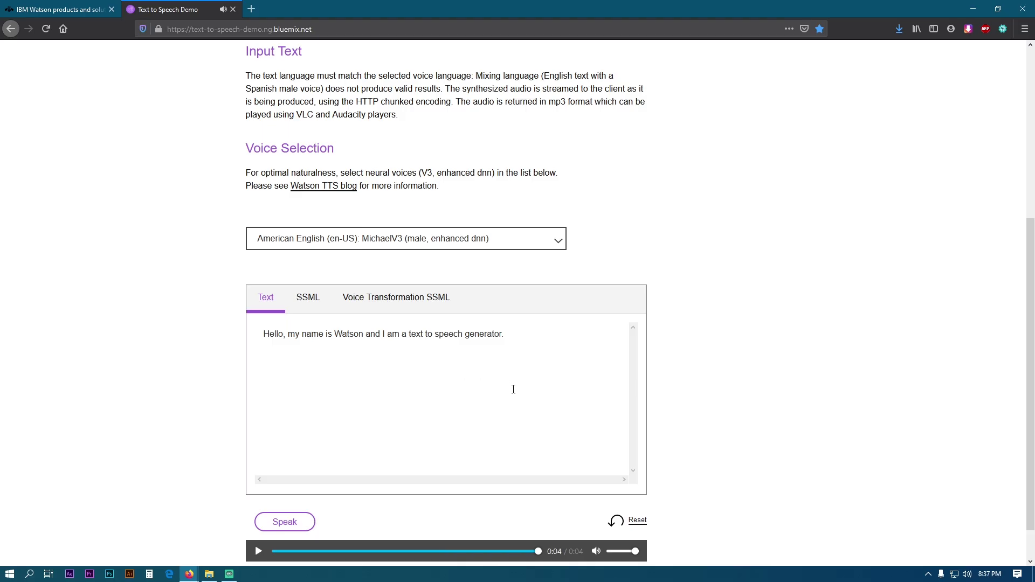
{"action": "scroll", "coordinate": [296, 480], "scroll_direction": "down", "scroll_amount": 1}
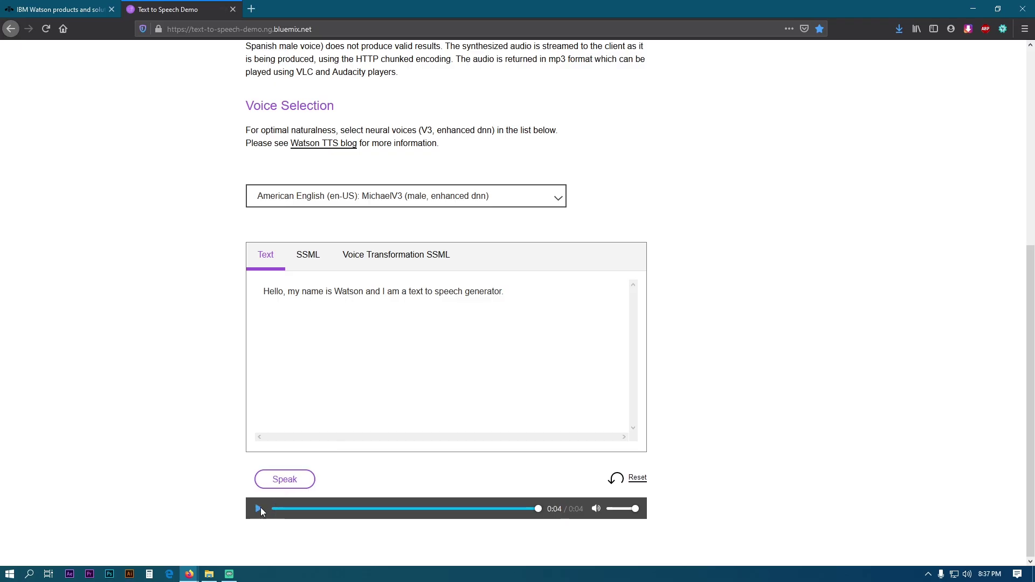
- From Save Audio As, replace the old folder in Speech to text with a new 'text to speech tut' folder
{"action": "right_click", "coordinate": [263, 506]}
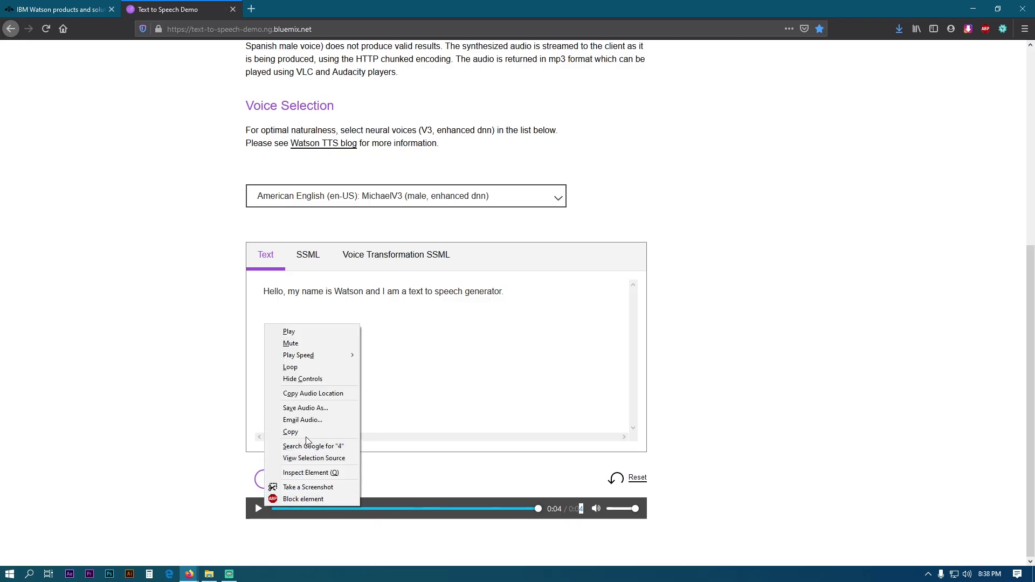
{"action": "left_click", "coordinate": [314, 408]}
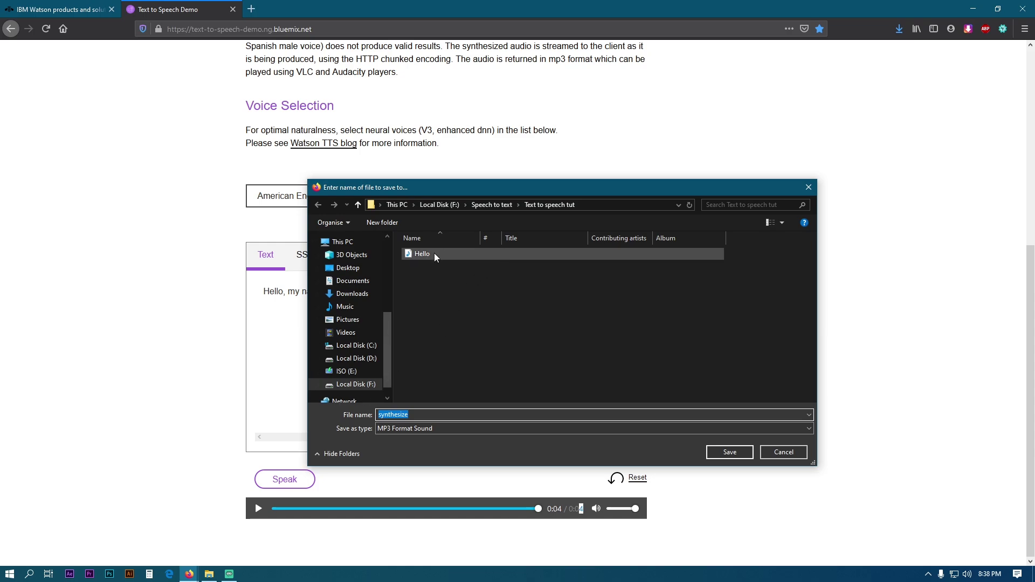
{"action": "key", "text": "alt+Up"}
{"action": "left_click", "coordinate": [452, 253]}
{"action": "key", "text": "Delete"}
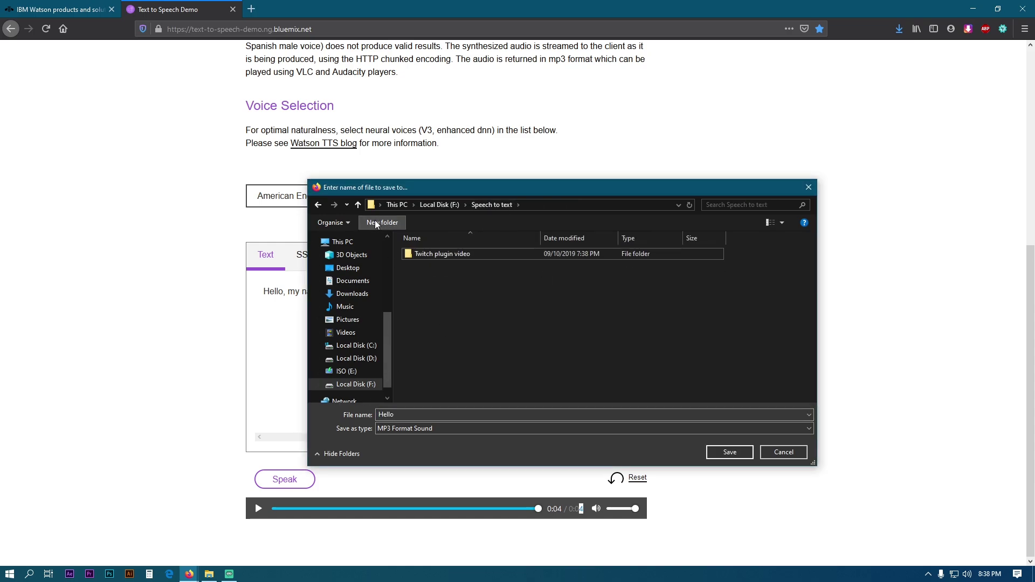
{"action": "left_click", "coordinate": [382, 222]}
{"action": "type", "text": "text to speech tut"}
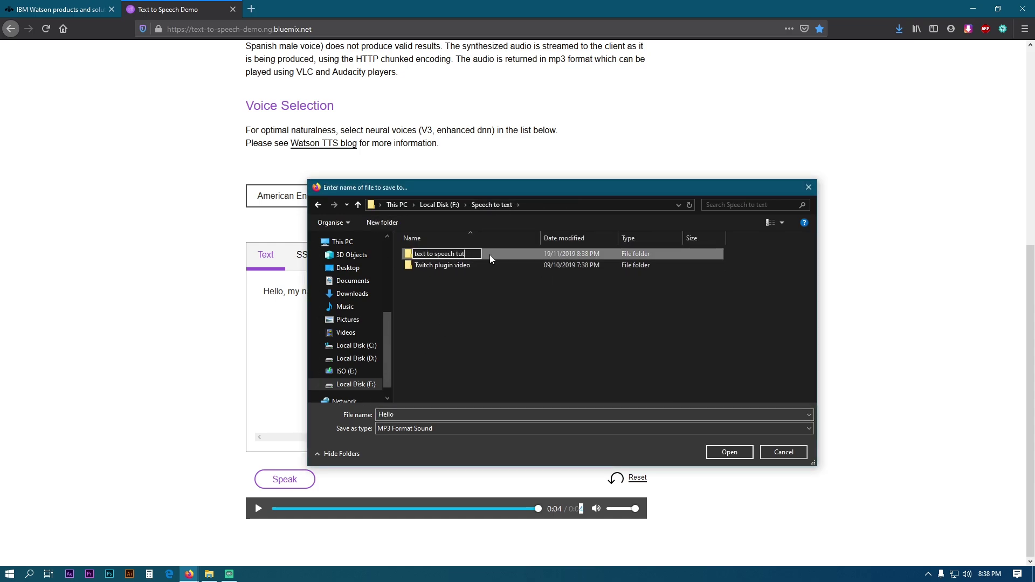
{"action": "left_click", "coordinate": [480, 287]}
{"action": "double_click", "coordinate": [483, 253]}
- Save the clip as intro inside the text to speech tut folder
{"action": "double_click", "coordinate": [425, 415]}
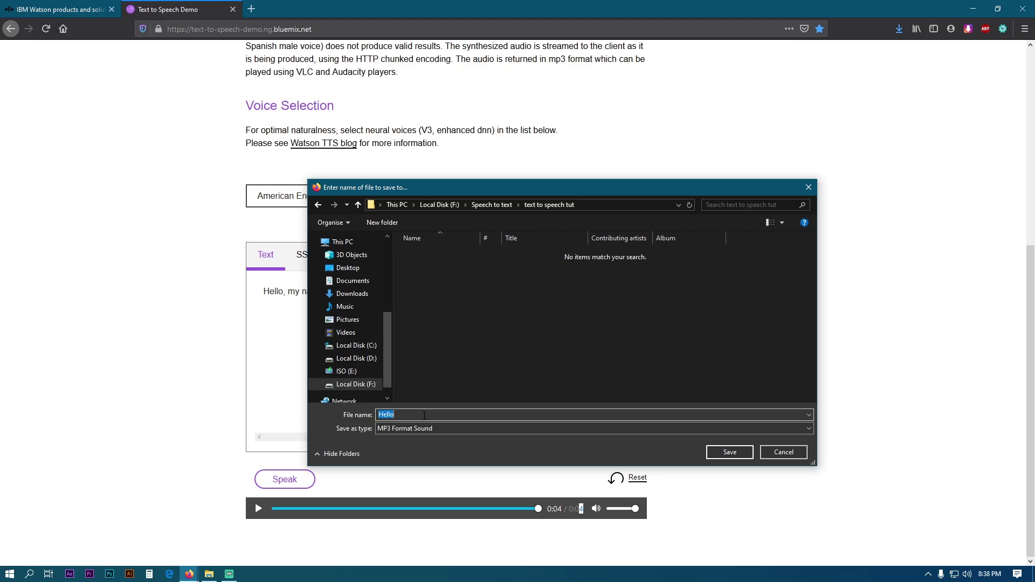
{"action": "type", "text": "intro"}
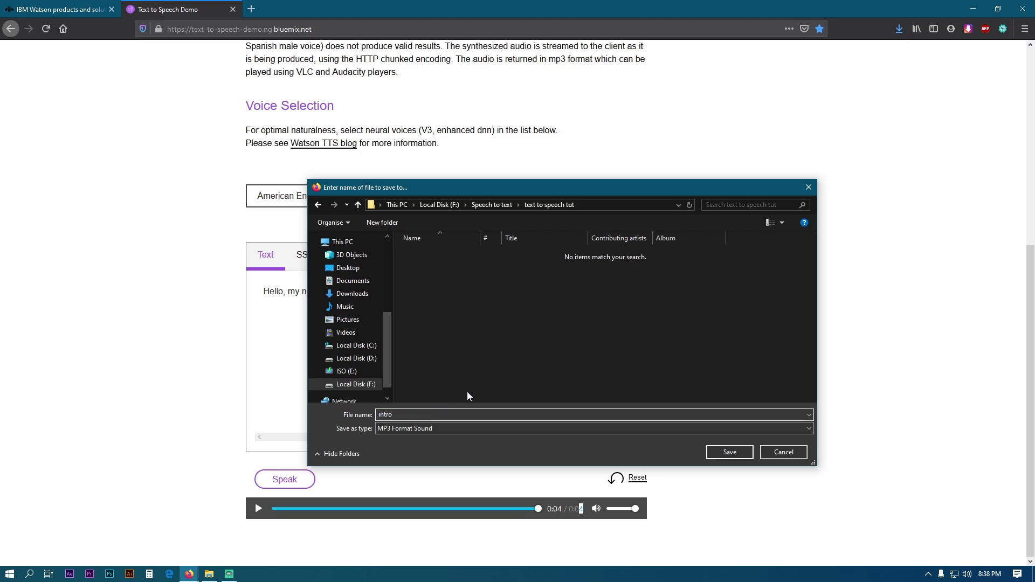
{"action": "left_click", "coordinate": [721, 453]}
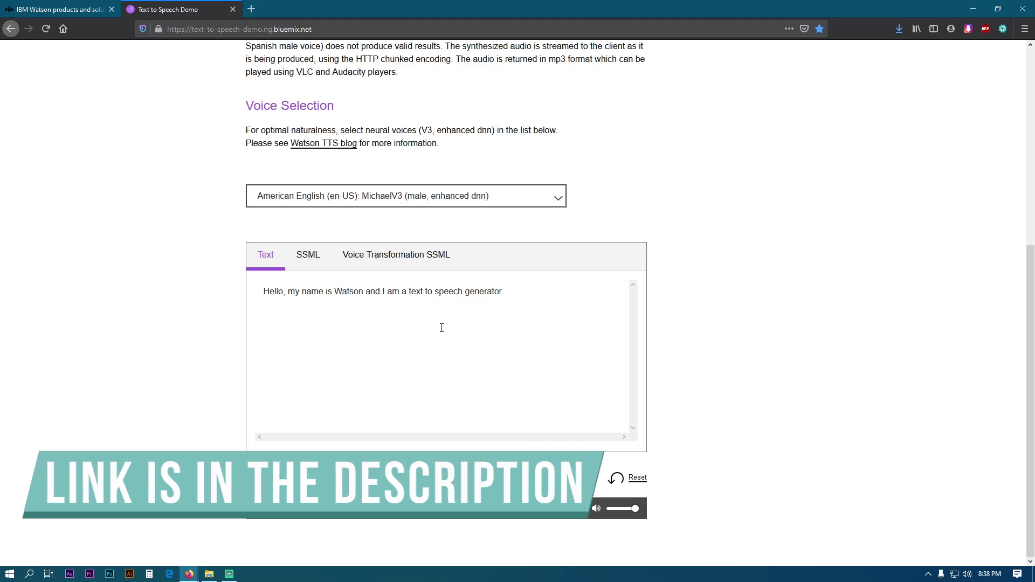
- Minimize the browser with Win+D to show the Windows desktop
{"action": "key", "text": "super+d"}
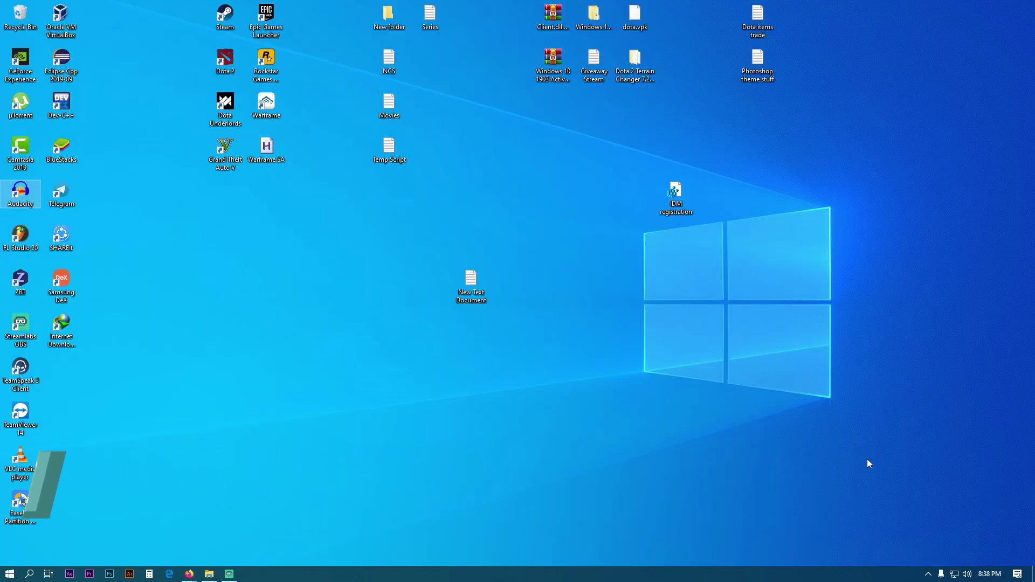
- Launch Audacity, import intro from the text to speech tut folder, and play it
{"action": "double_click", "coordinate": [28, 199]}
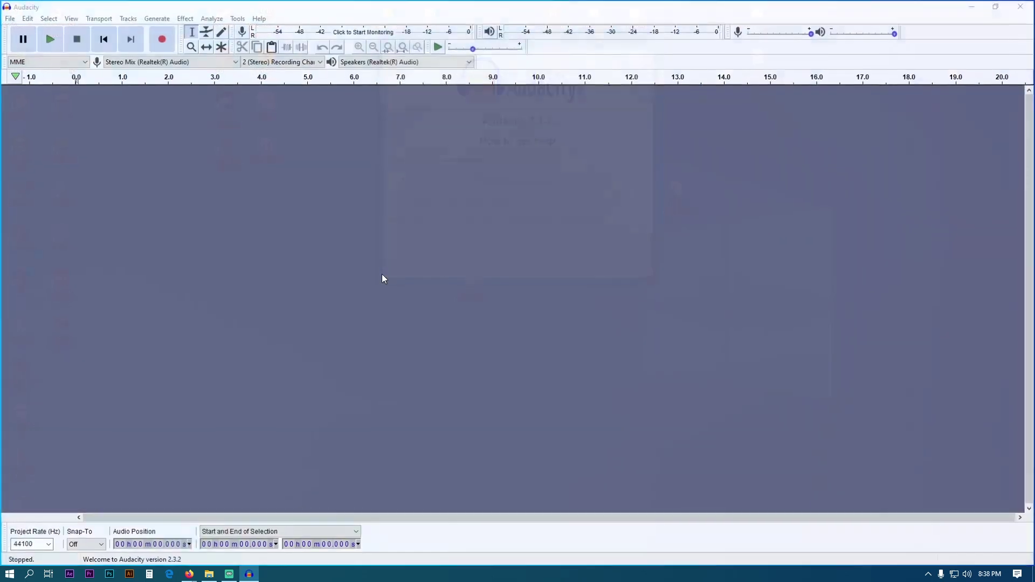
{"action": "left_click", "coordinate": [618, 269]}
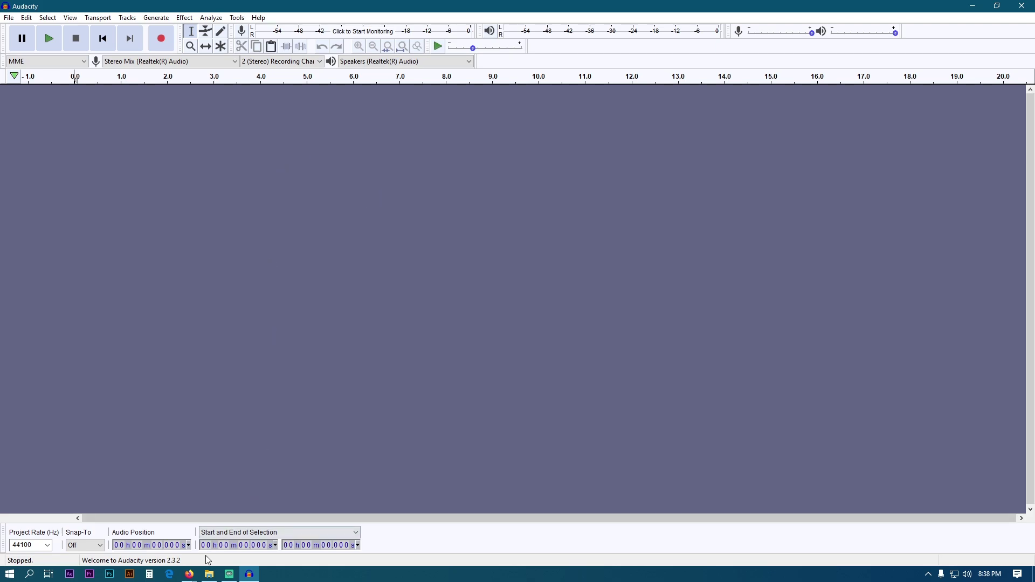
{"action": "left_click", "coordinate": [209, 574]}
{"action": "double_click", "coordinate": [302, 402]}
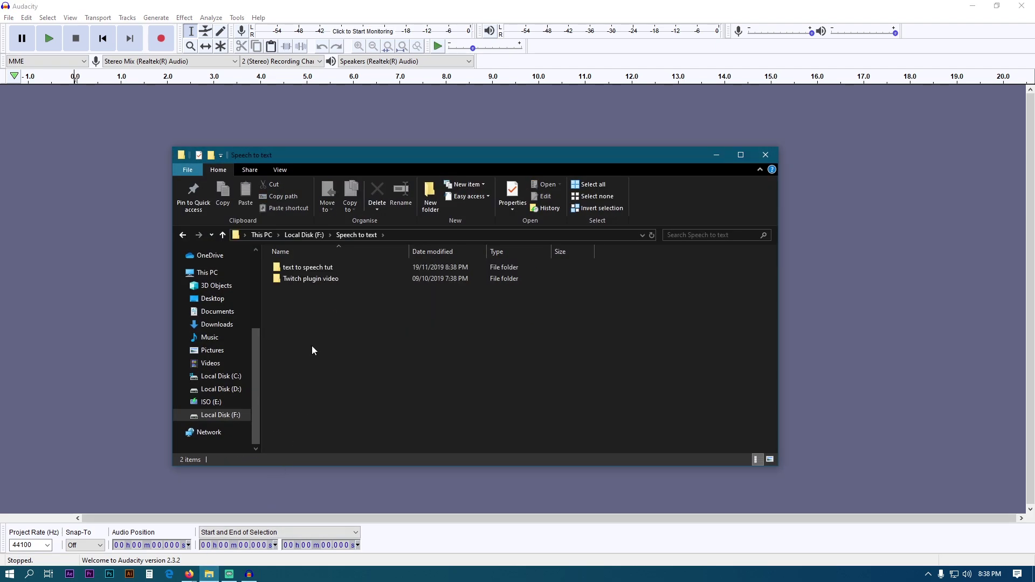
{"action": "double_click", "coordinate": [302, 267]}
{"action": "left_click_drag", "start_coordinate": [294, 272], "coordinate": [108, 132]}
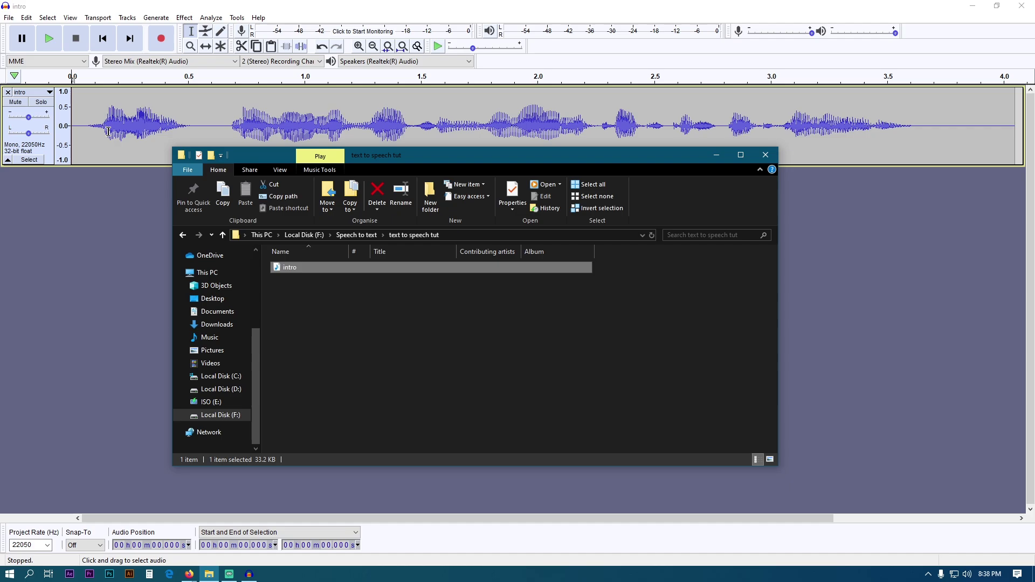
{"action": "left_click", "coordinate": [49, 38]}
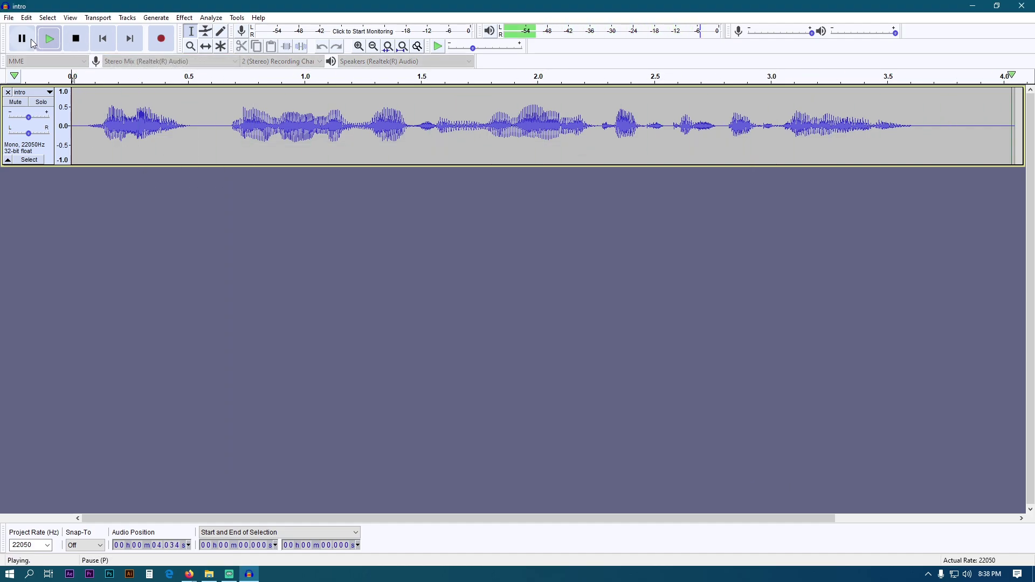
- Add the location and preset and Ending recordings from the Twitch plugin video folder as tracks
{"action": "left_click", "coordinate": [209, 574]}
{"action": "left_click", "coordinate": [184, 235]}
{"action": "double_click", "coordinate": [315, 278]}
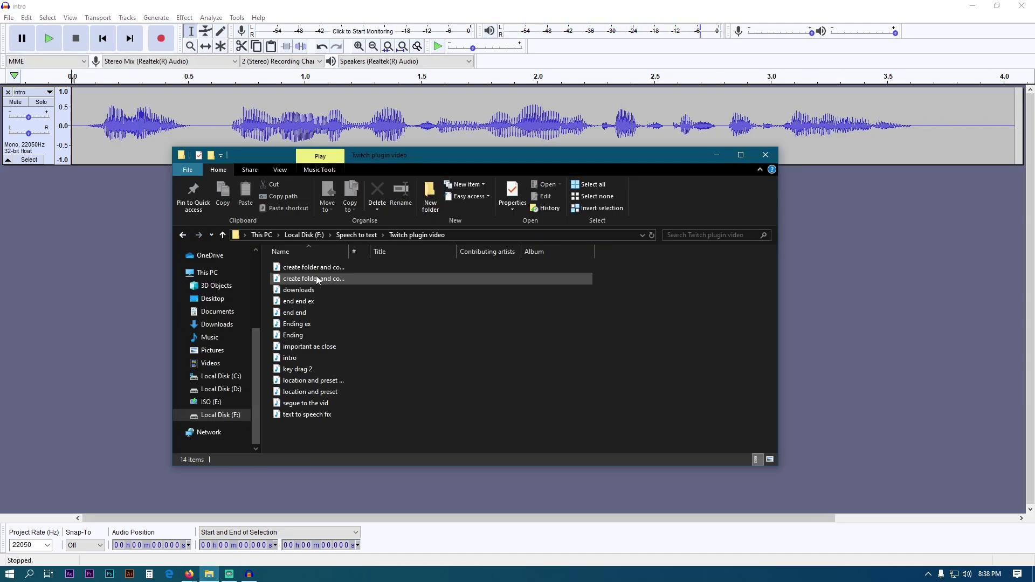
{"action": "left_click_drag", "start_coordinate": [316, 381], "coordinate": [135, 372]}
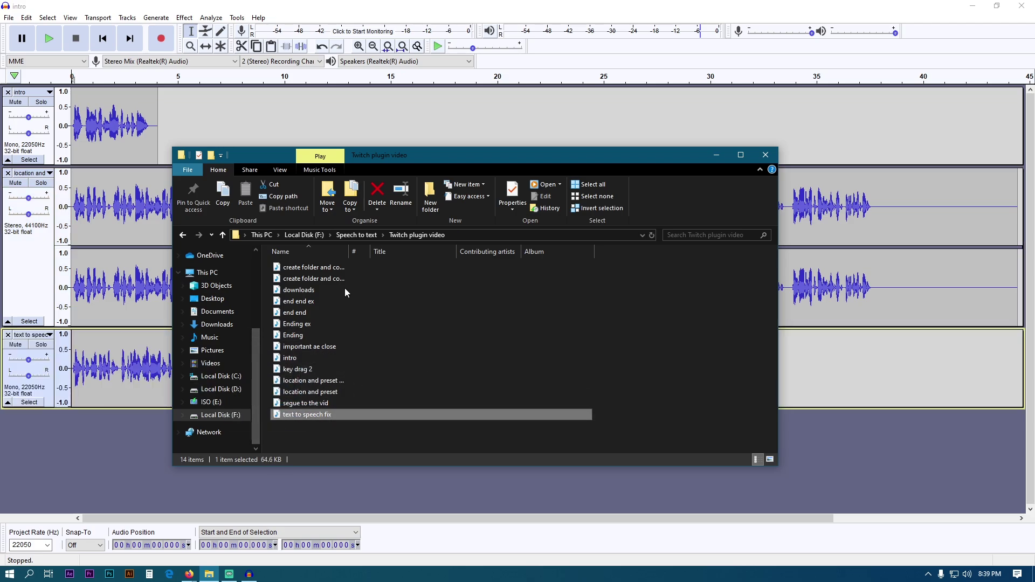
{"action": "left_click_drag", "start_coordinate": [293, 335], "coordinate": [263, 141]}
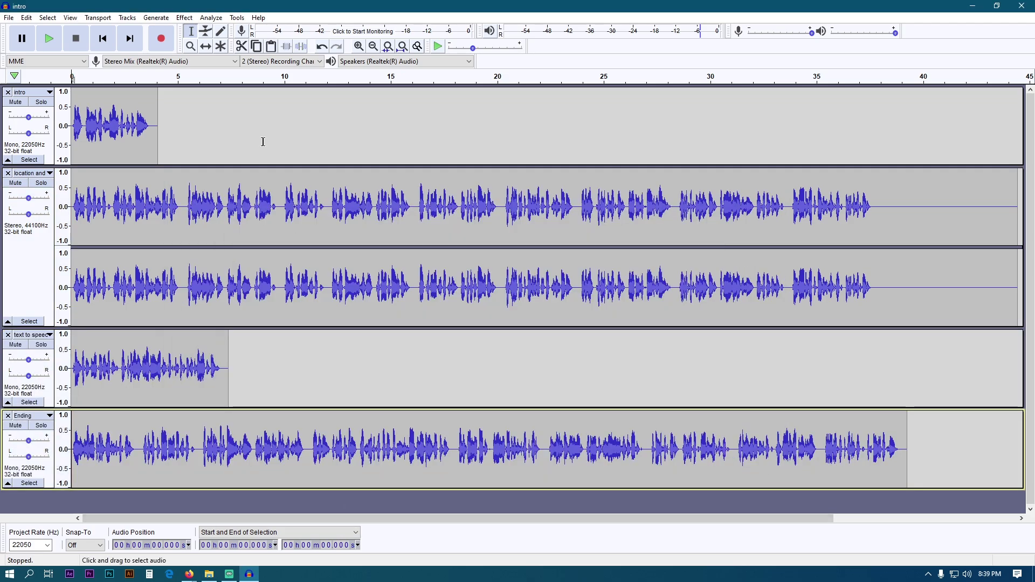
- With Time Shift, slide the location and preset clip after intro and move the text to speech clip right
{"action": "left_click", "coordinate": [206, 48]}
{"action": "left_click_drag", "start_coordinate": [108, 205], "coordinate": [192, 205]}
{"action": "left_click_drag", "start_coordinate": [124, 367], "coordinate": [953, 367]}
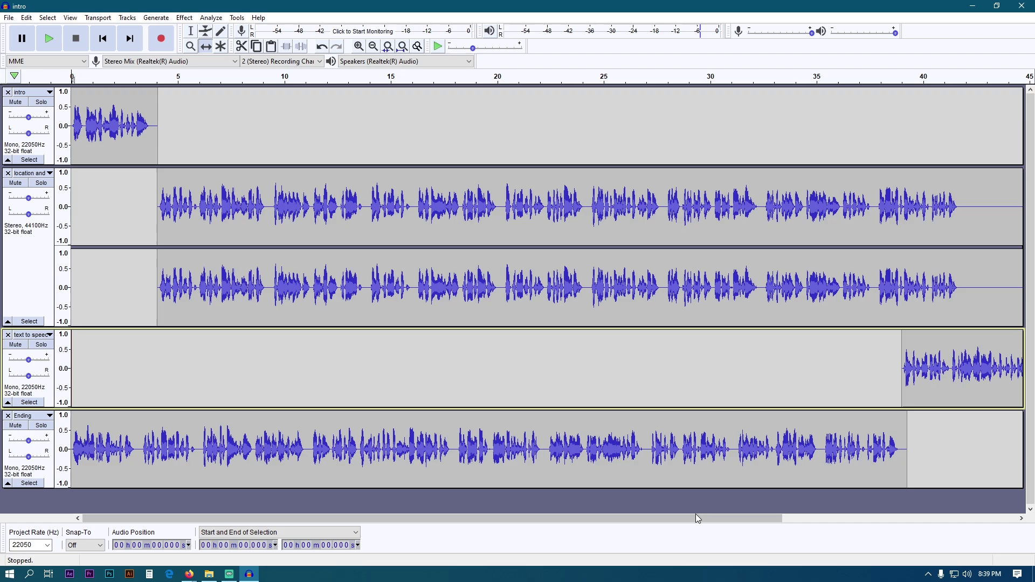
{"action": "left_click_drag", "start_coordinate": [698, 519], "coordinate": [740, 519]}
{"action": "left_click_drag", "start_coordinate": [894, 366], "coordinate": [1017, 366]}
{"action": "left_click_drag", "start_coordinate": [377, 447], "coordinate": [732, 447]}
{"action": "scroll", "coordinate": [603, 173], "scroll_direction": "right", "scroll_amount": 5}
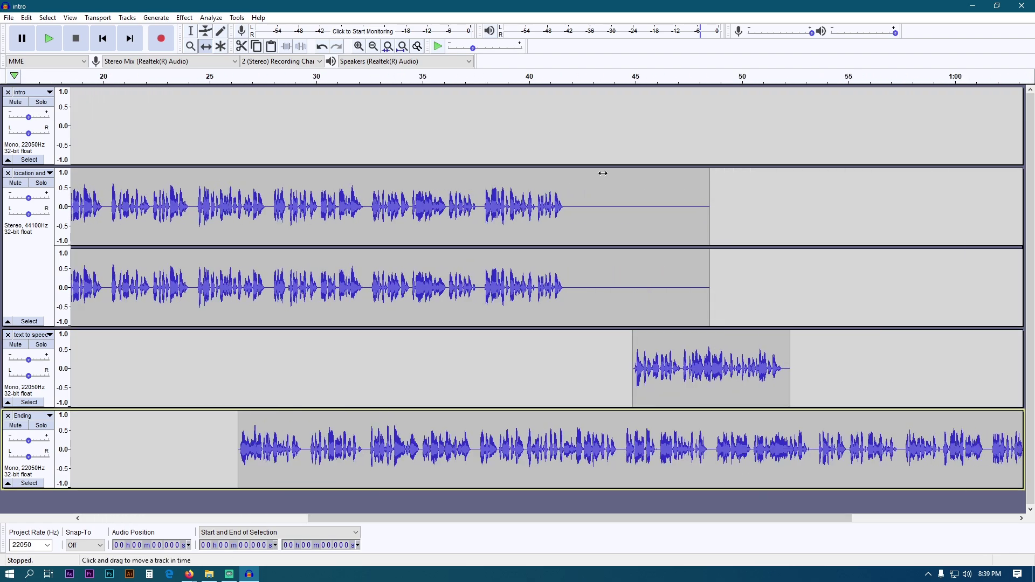
{"action": "key", "text": "F1"}
- Delete the location clip's silent tail and reposition the remaining clips, text to speech fix near 42.8 s
{"action": "left_click_drag", "start_coordinate": [709, 216], "coordinate": [589, 216]}
{"action": "key", "text": "Delete"}
{"action": "key", "text": "F5"}
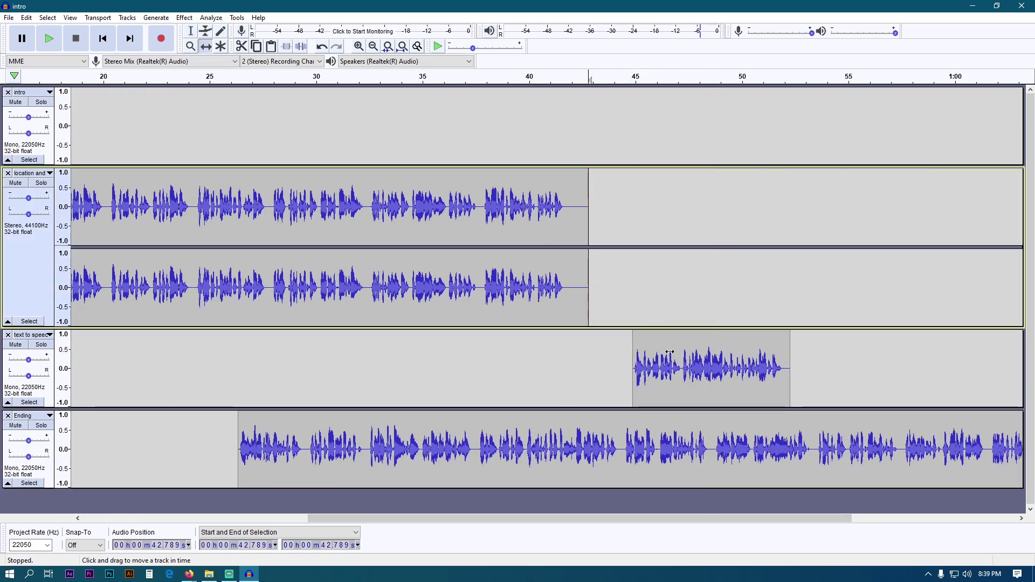
{"action": "left_click_drag", "start_coordinate": [669, 352], "coordinate": [626, 352]}
{"action": "left_click_drag", "start_coordinate": [377, 447], "coordinate": [882, 447]}
{"action": "left_click_drag", "start_coordinate": [332, 518], "coordinate": [105, 510]}
- Play the arranged sequence from about 5 s to check it, then stop playback
{"action": "left_click", "coordinate": [176, 77]}
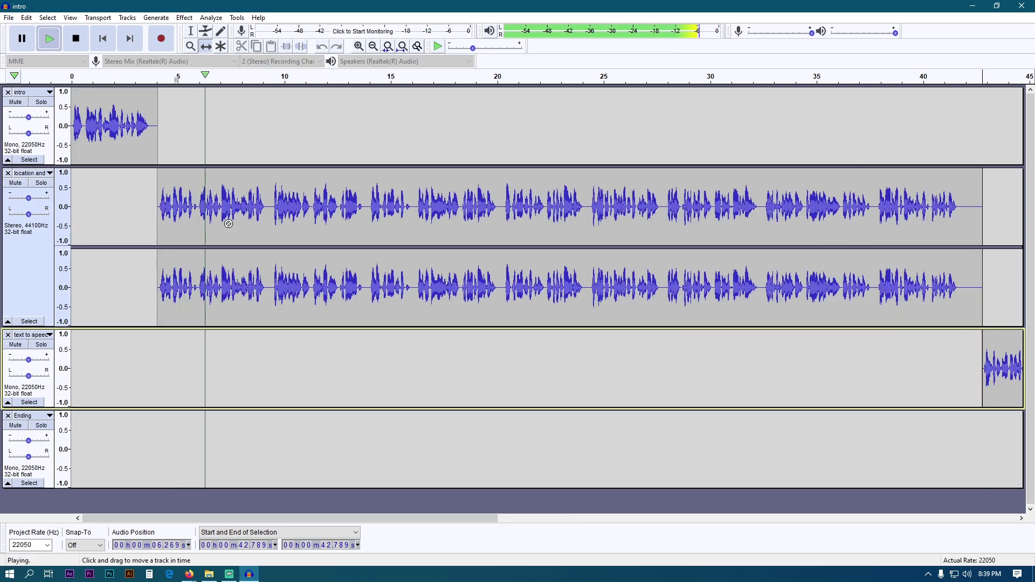
{"action": "key", "text": "space"}
{"action": "left_click", "coordinate": [10, 18]}
{"action": "left_click", "coordinate": [9, 18]}
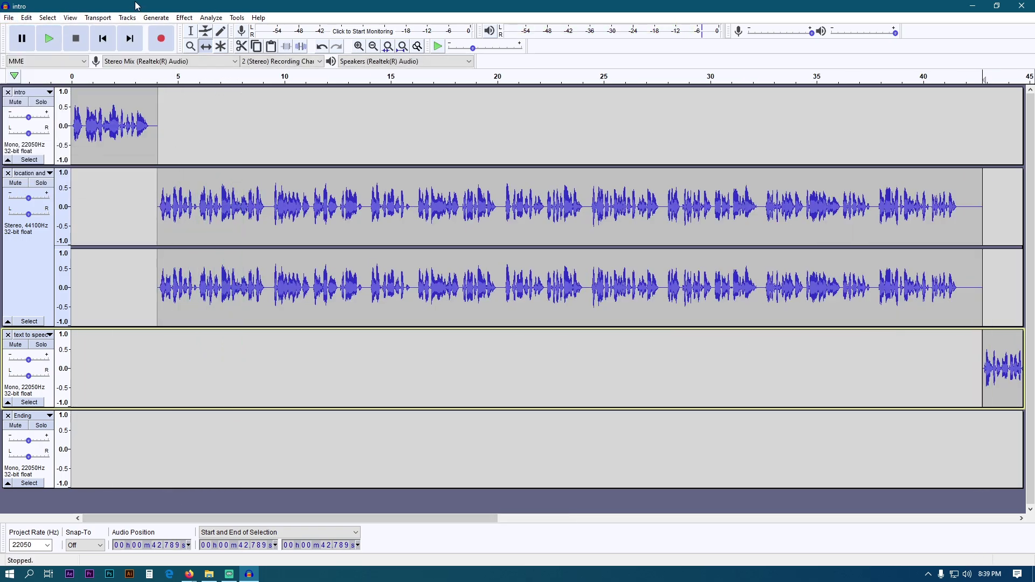
{"action": "left_click", "coordinate": [9, 18]}
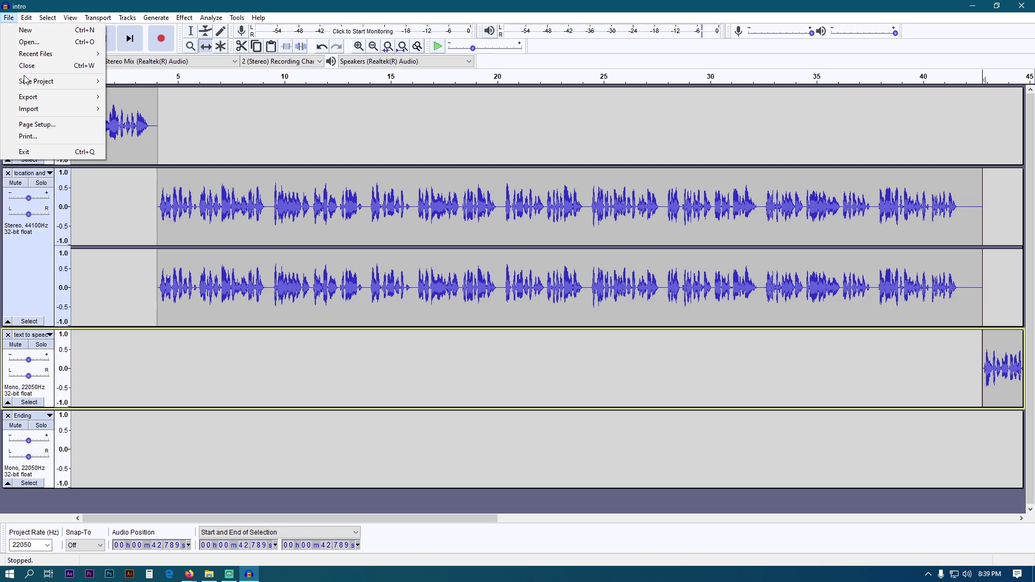
- Export the mix as intro.mp3 into Documents > Voice for vids, accepting the stereo mix-down and metadata
{"action": "mouse_move", "coordinate": [30, 97]}
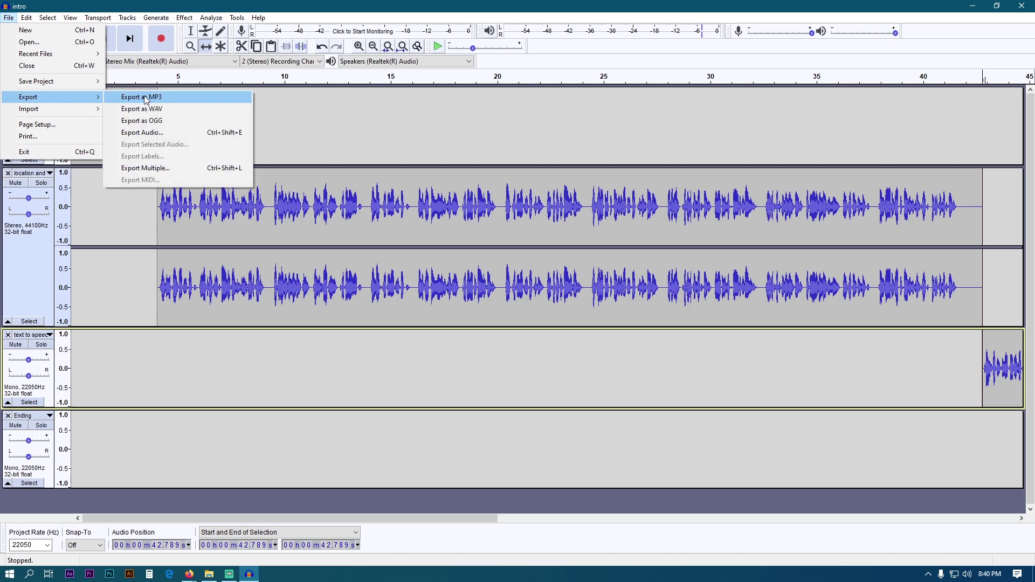
{"action": "left_click", "coordinate": [173, 102]}
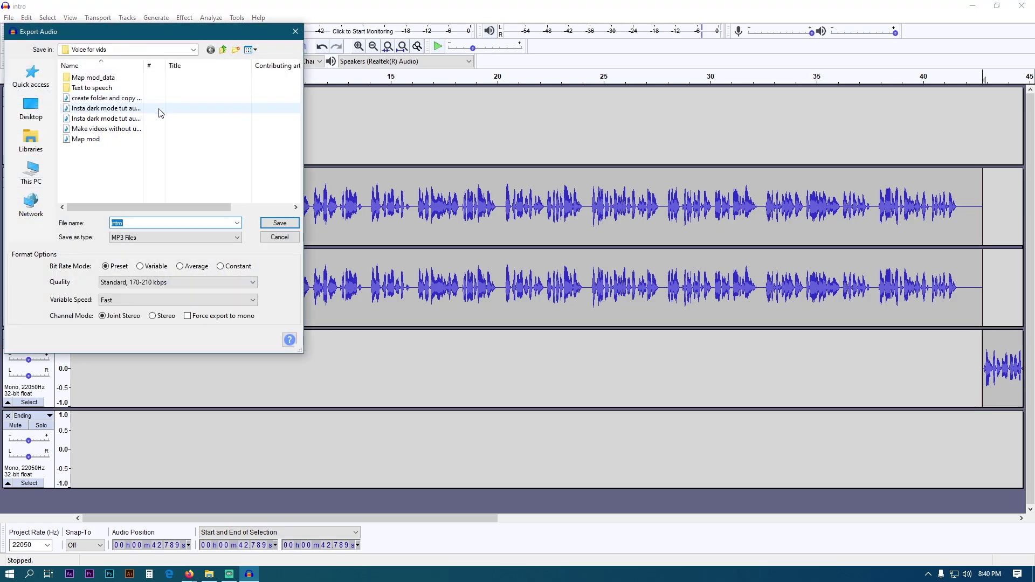
{"action": "left_click", "coordinate": [222, 50]}
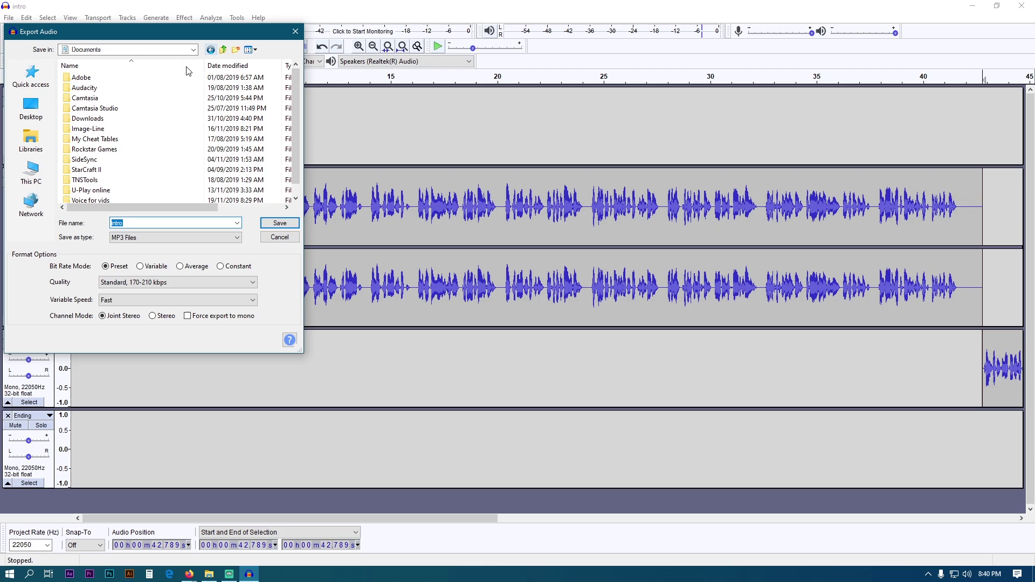
{"action": "double_click", "coordinate": [107, 198]}
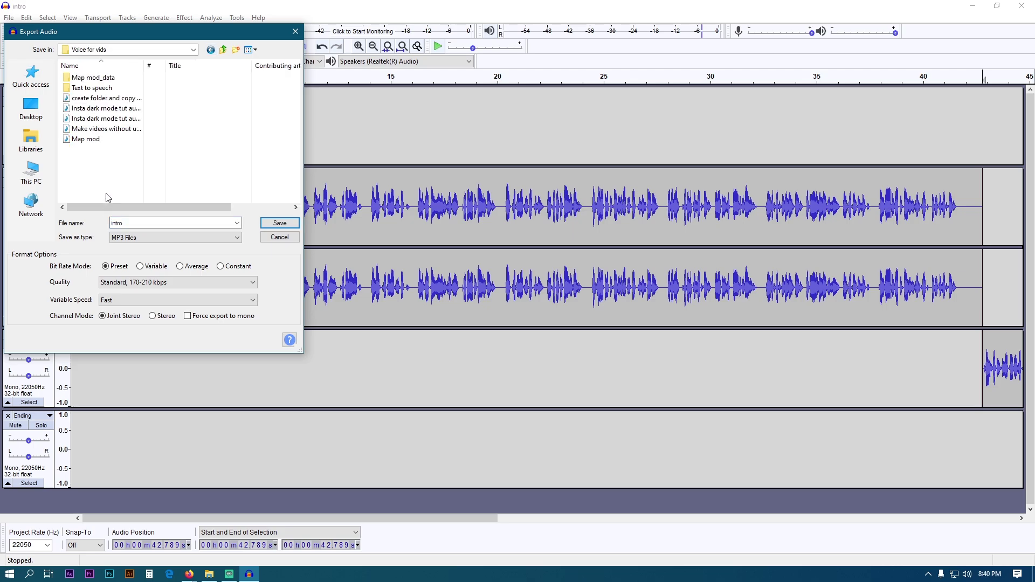
{"action": "double_click", "coordinate": [167, 222]}
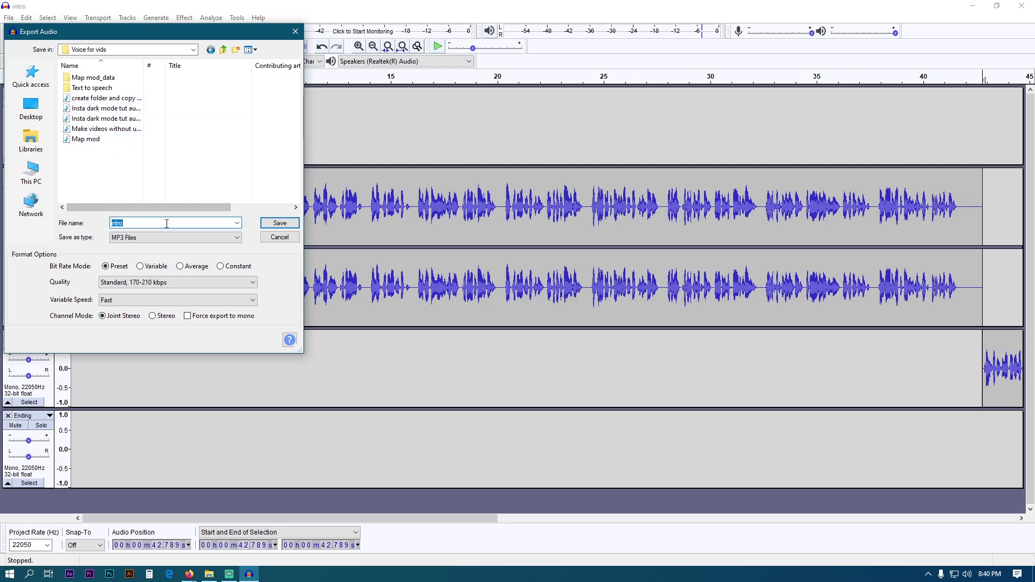
{"action": "left_click", "coordinate": [279, 223]}
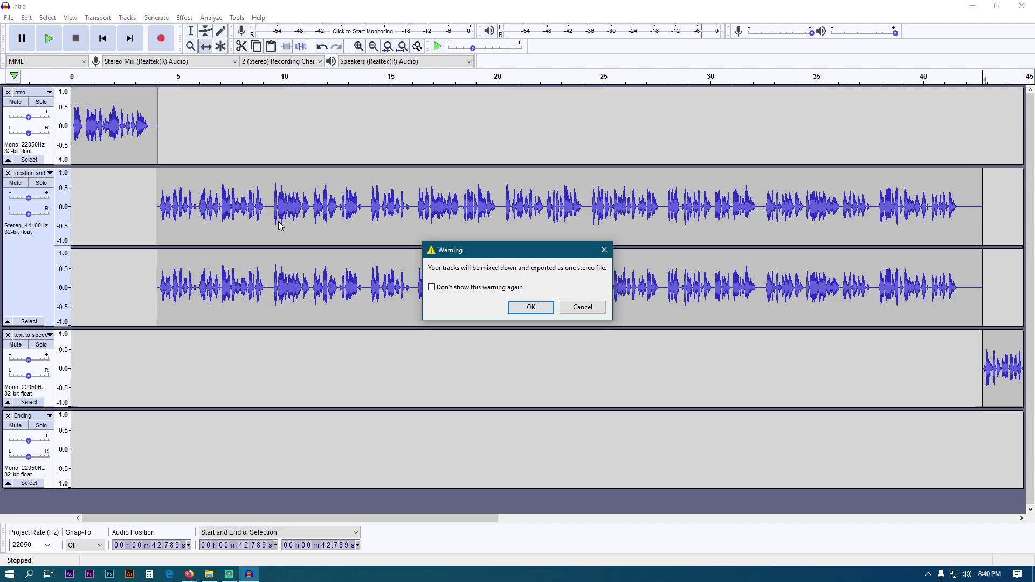
{"action": "left_click", "coordinate": [531, 307]}
{"action": "left_click", "coordinate": [558, 387]}
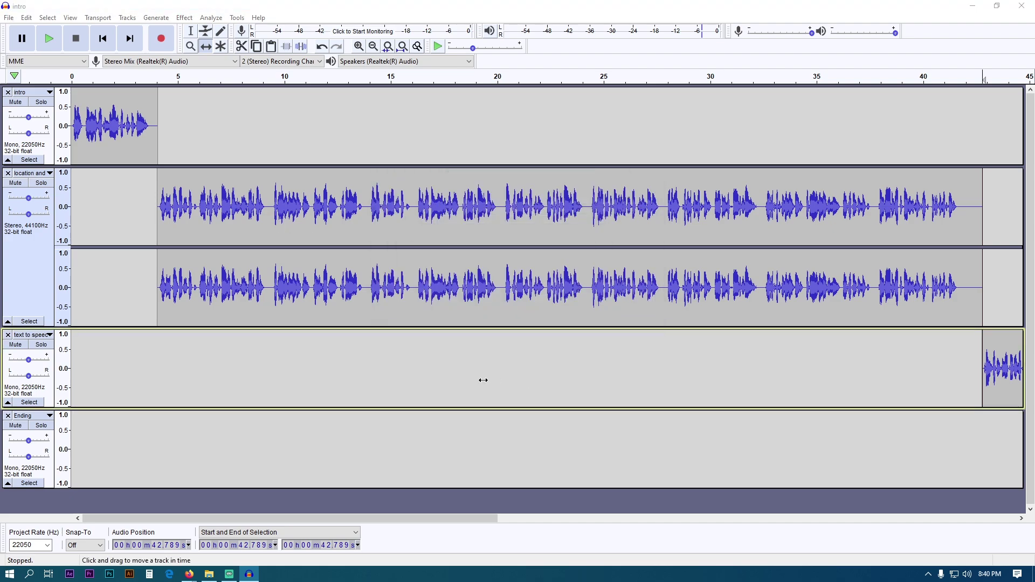
- Close Audacity without saving and the Twitch plugin video folder window, then switch to Premiere Pro
{"action": "left_click", "coordinate": [1021, 6]}
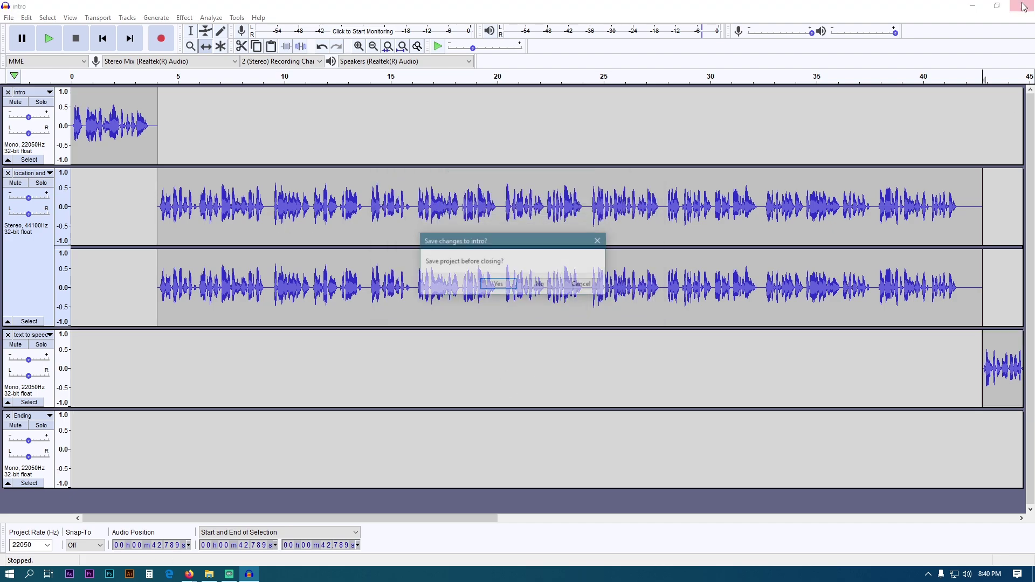
{"action": "left_click", "coordinate": [534, 284]}
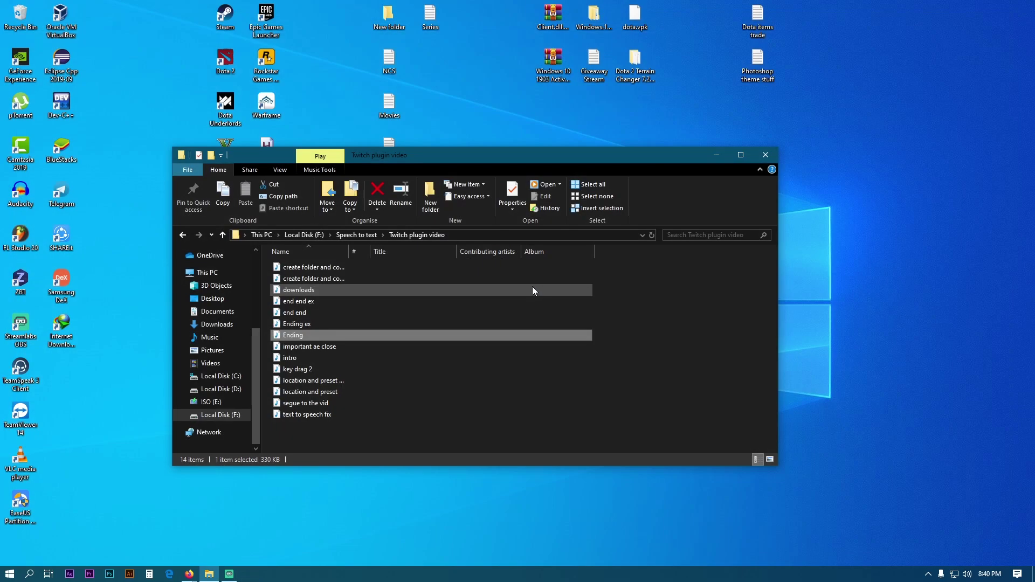
{"action": "left_click", "coordinate": [767, 155]}
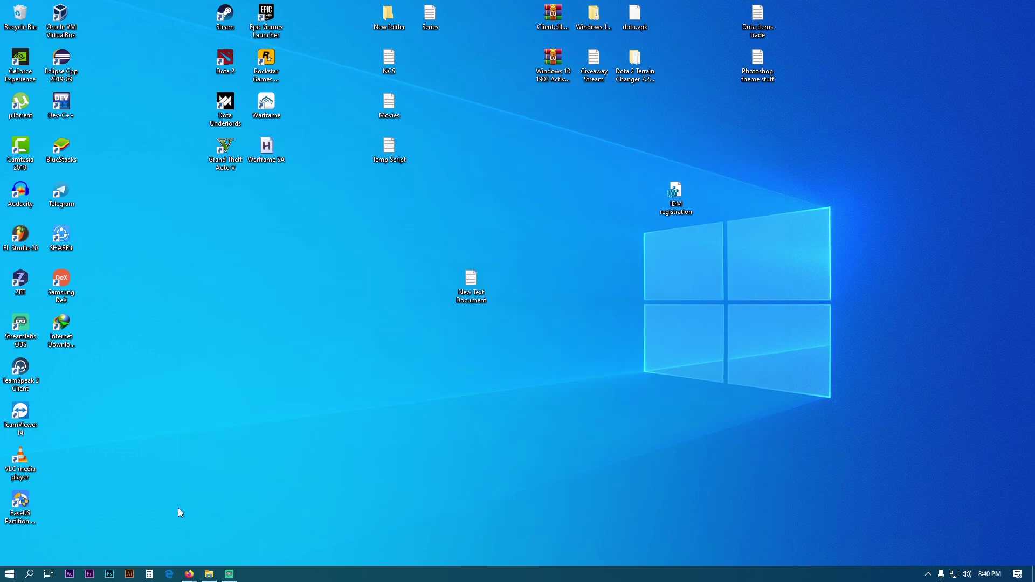
{"action": "left_click", "coordinate": [91, 574]}
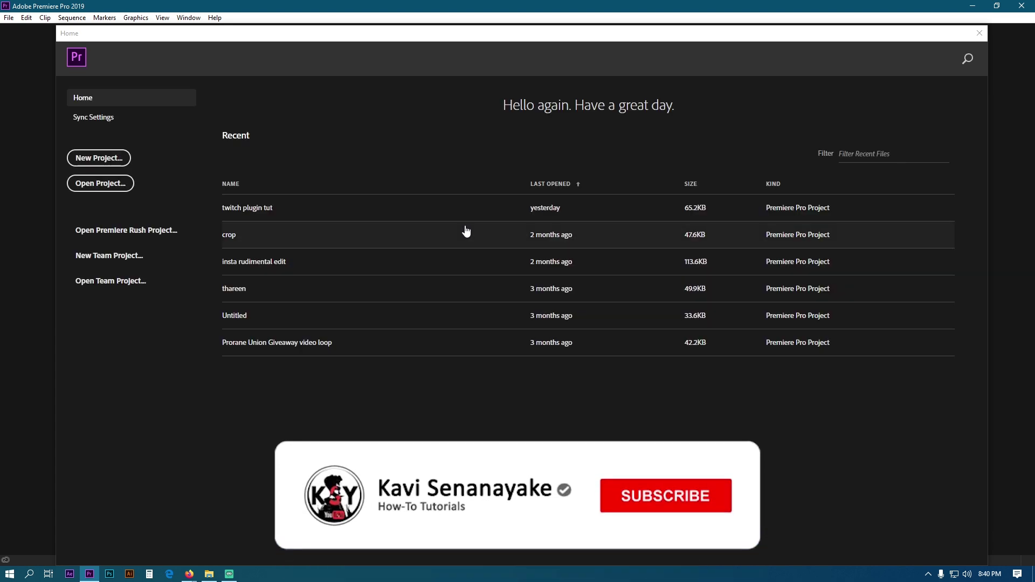
- Open the recent twitch plugin tut project and switch to the Assembly workspace
{"action": "left_click", "coordinate": [283, 210]}
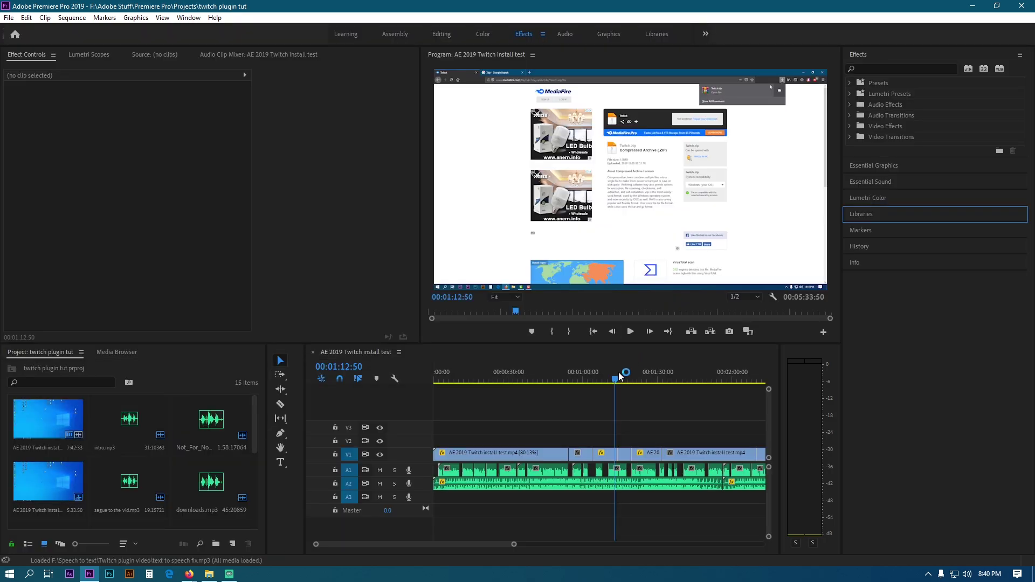
{"action": "left_click_drag", "start_coordinate": [445, 382], "coordinate": [490, 382]}
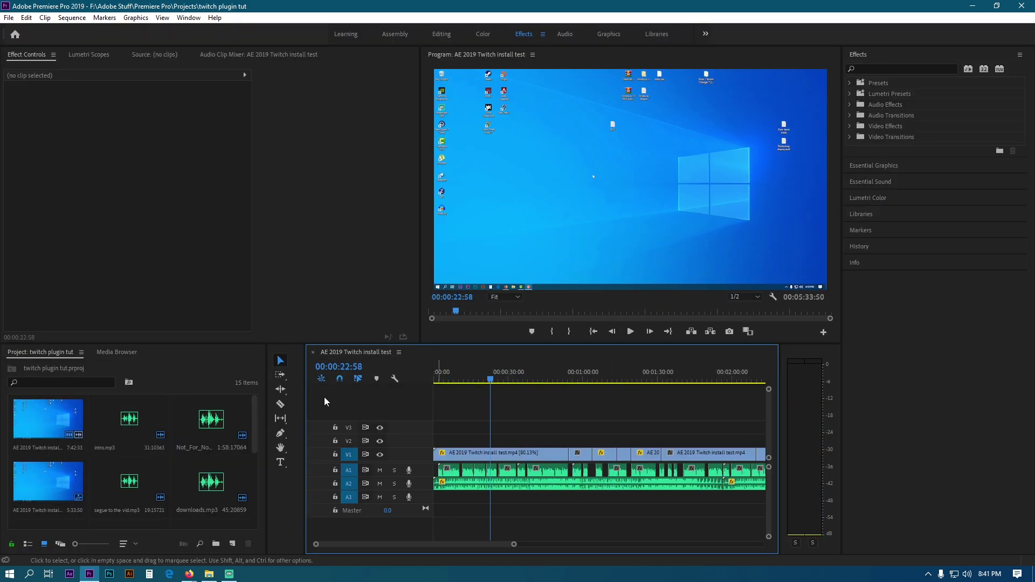
{"action": "scroll", "coordinate": [198, 433], "scroll_direction": "down", "scroll_amount": 1}
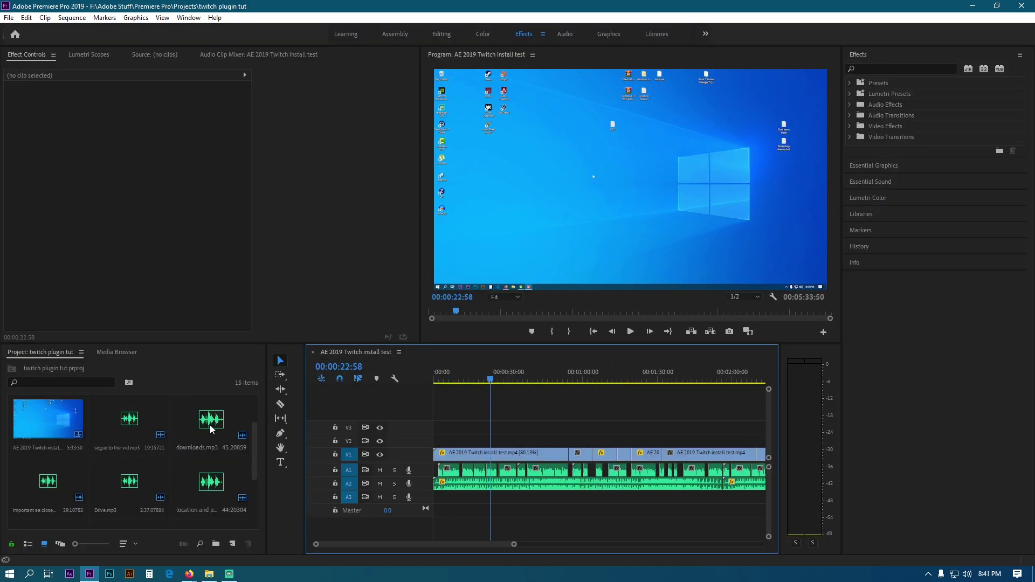
{"action": "left_click", "coordinate": [388, 35]}
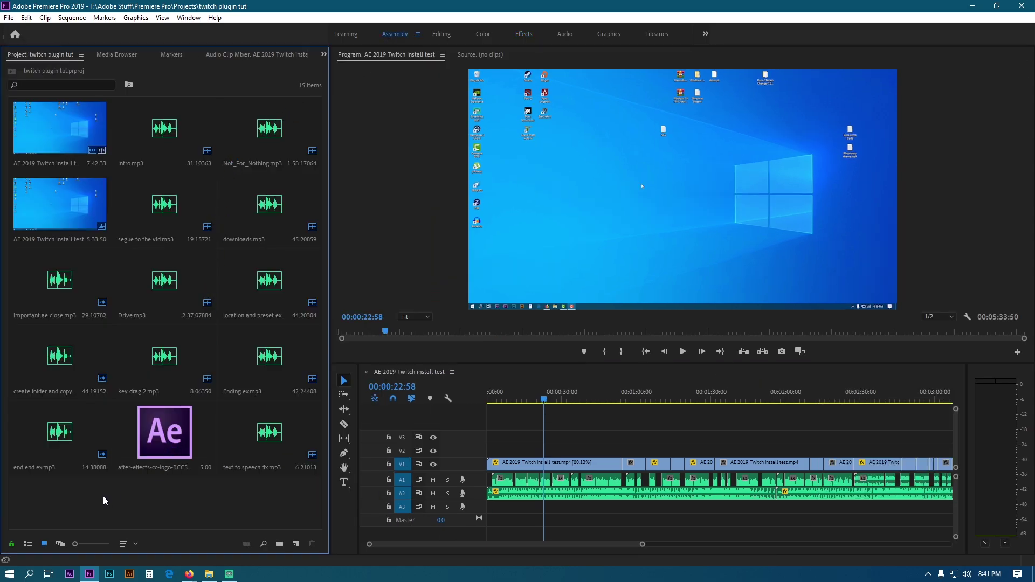
- Import intro.mp3 from Documents > Voice for vids into the project bin
{"action": "right_click", "coordinate": [96, 491]}
{"action": "left_click", "coordinate": [156, 374]}
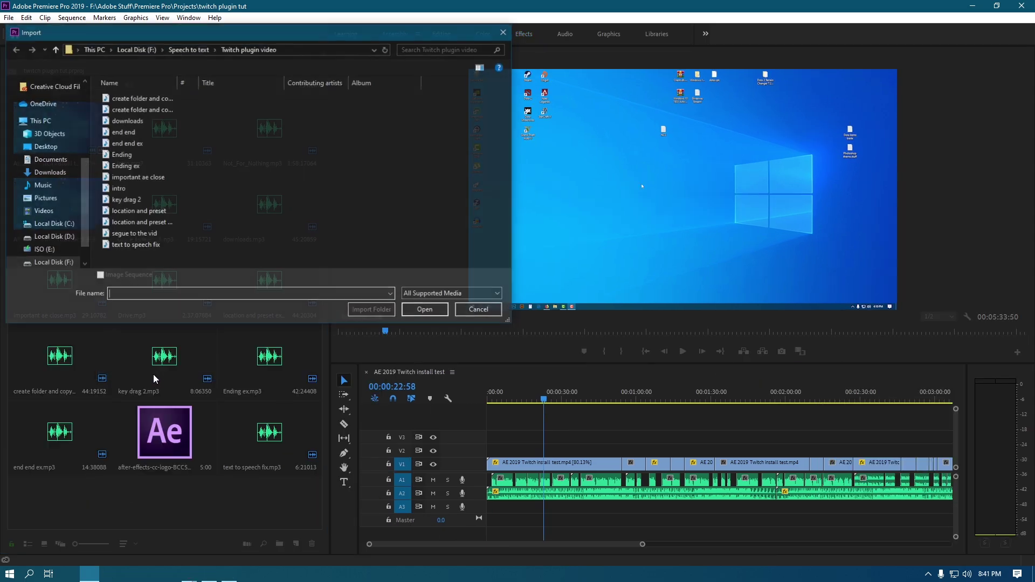
{"action": "left_click", "coordinate": [195, 49]}
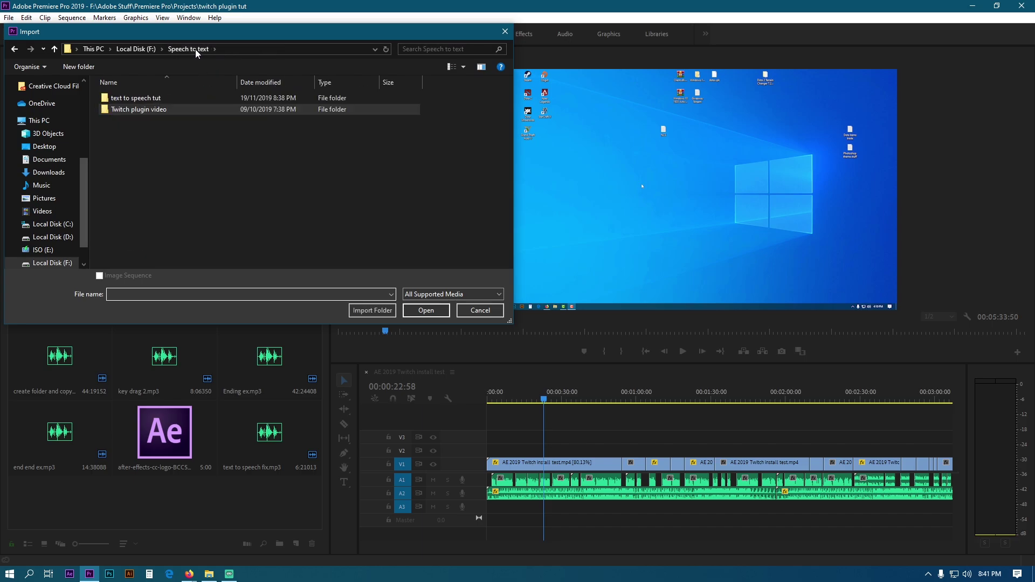
{"action": "left_click", "coordinate": [50, 159]}
{"action": "double_click", "coordinate": [149, 234]}
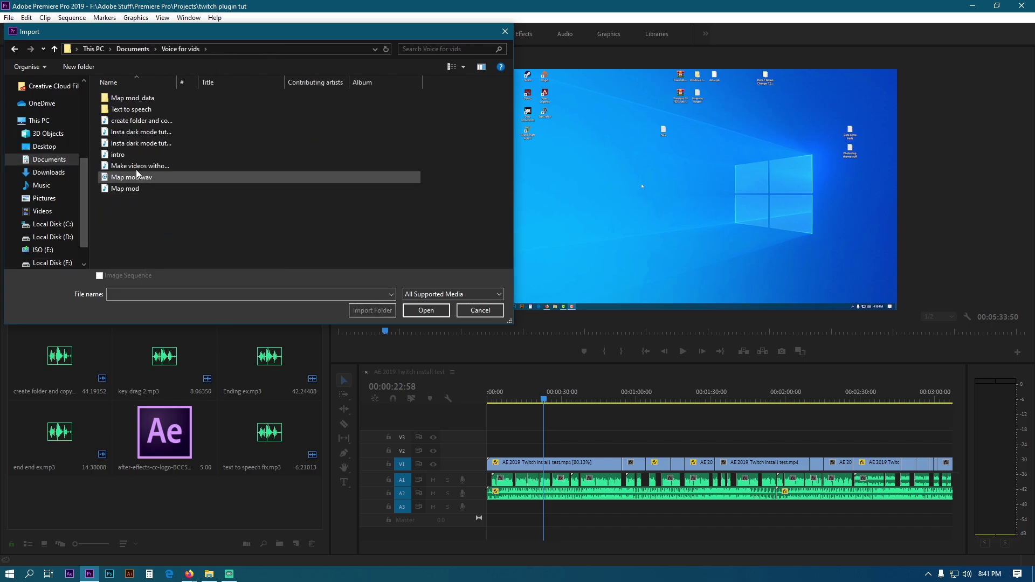
{"action": "left_click", "coordinate": [116, 157]}
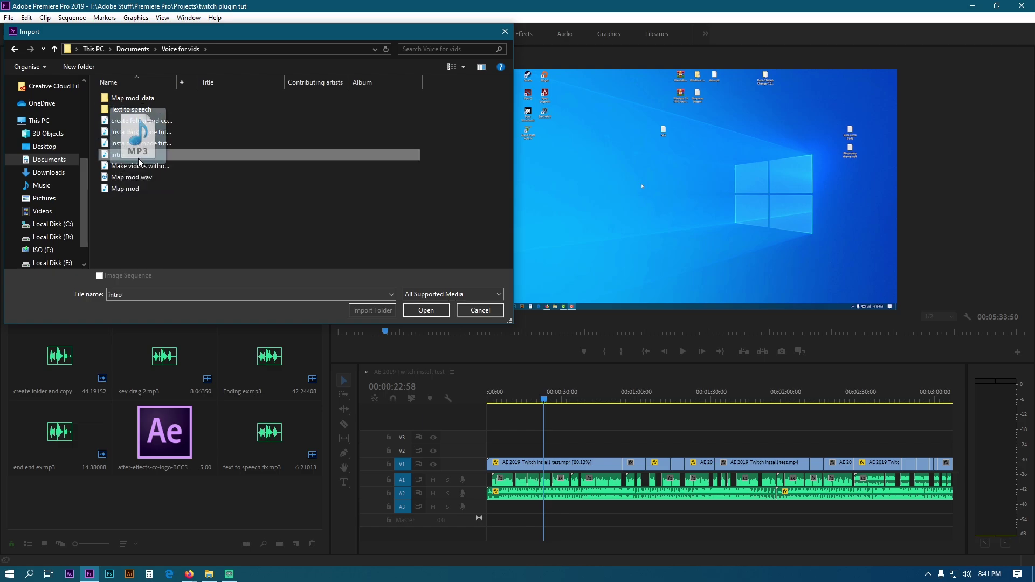
{"action": "left_click", "coordinate": [418, 312]}
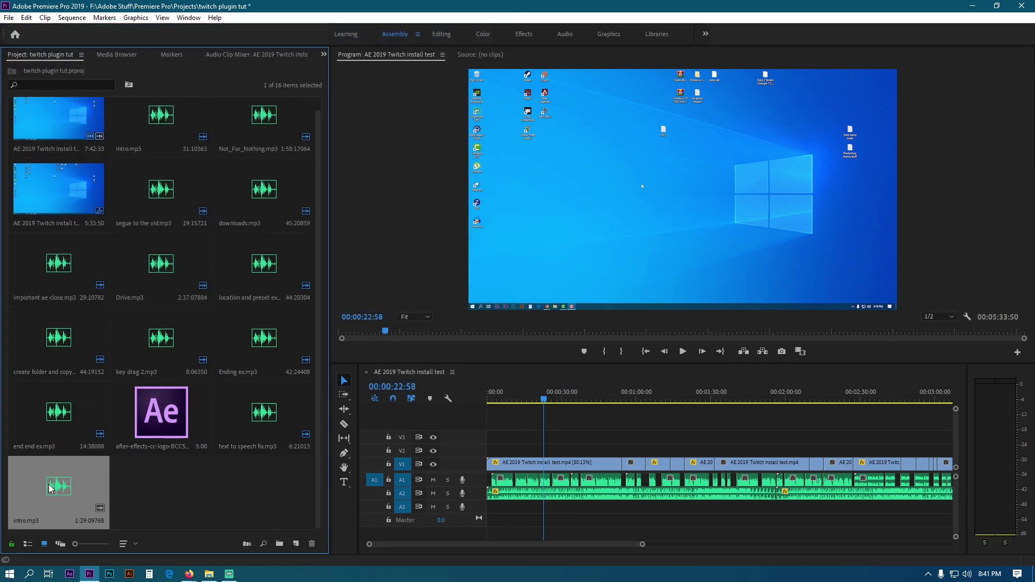
- Place intro.mp3 on track A3 at the sequence start and preview it using mute and solo
{"action": "left_click_drag", "start_coordinate": [52, 488], "coordinate": [492, 507]}
{"action": "left_click", "coordinate": [433, 506]}
{"action": "left_click_drag", "start_coordinate": [544, 401], "coordinate": [492, 403]}
{"action": "key", "text": "space"}
{"action": "key", "text": "space"}
{"action": "left_click", "coordinate": [433, 493]}
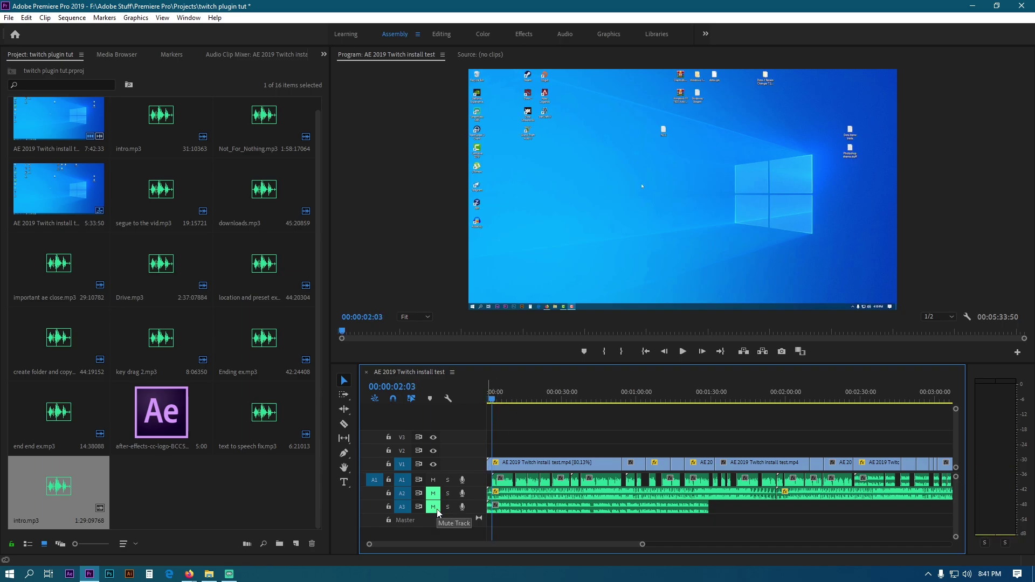
{"action": "left_click", "coordinate": [433, 507]}
{"action": "key", "text": "space"}
{"action": "left_click", "coordinate": [489, 401]}
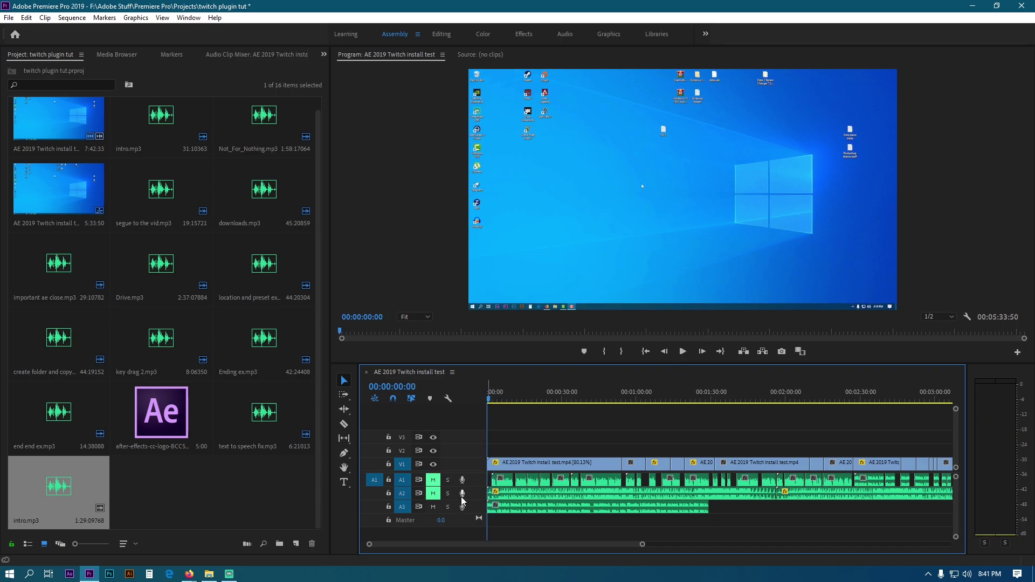
{"action": "left_click_drag", "start_coordinate": [491, 402], "coordinate": [515, 401]}
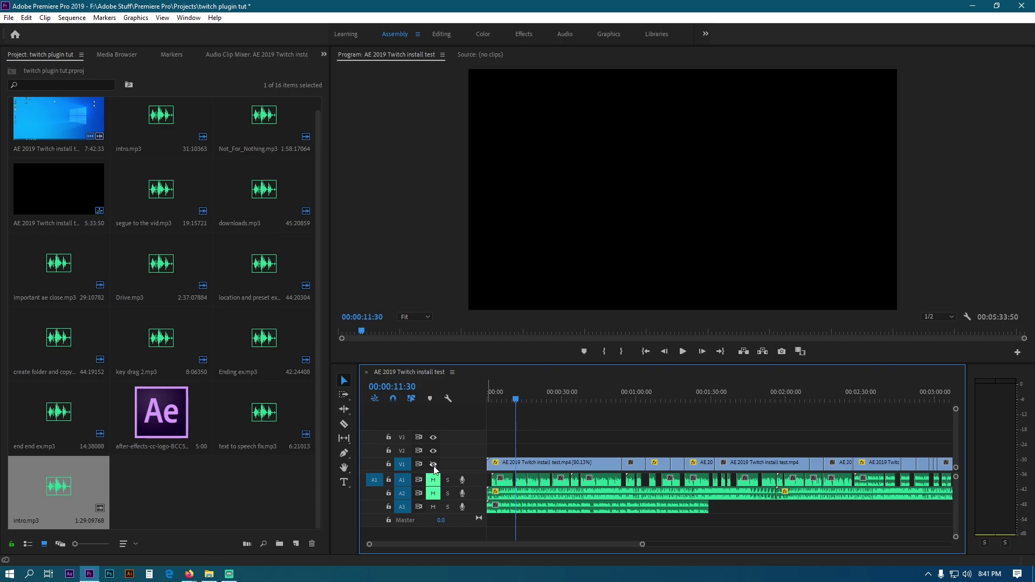
{"action": "left_click", "coordinate": [447, 506]}
{"action": "key", "text": "space"}
{"action": "left_click", "coordinate": [432, 507]}
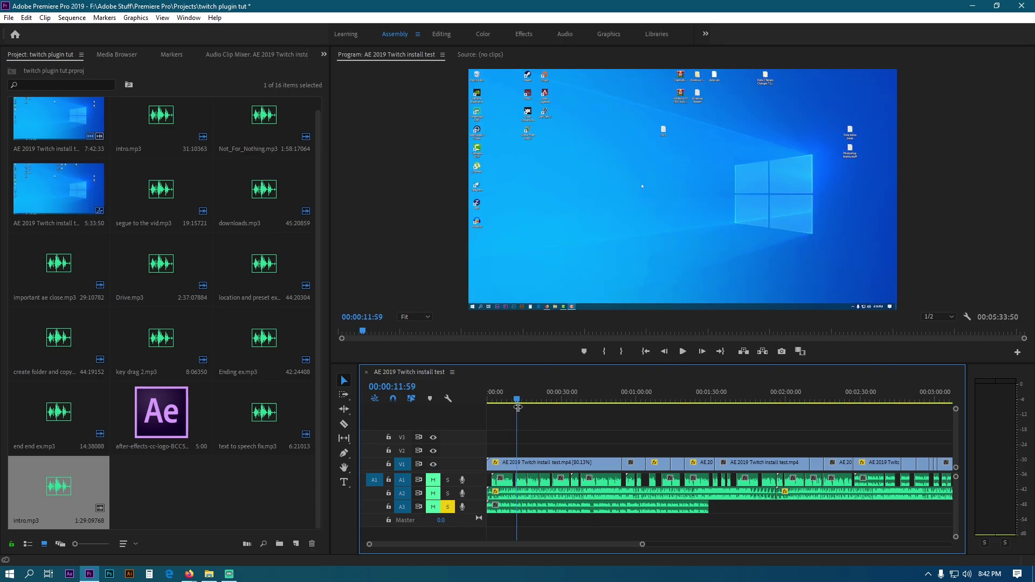
- Split the intro clip on A3 with the Razor and move the pieces later along the timeline
{"action": "key", "text": "c"}
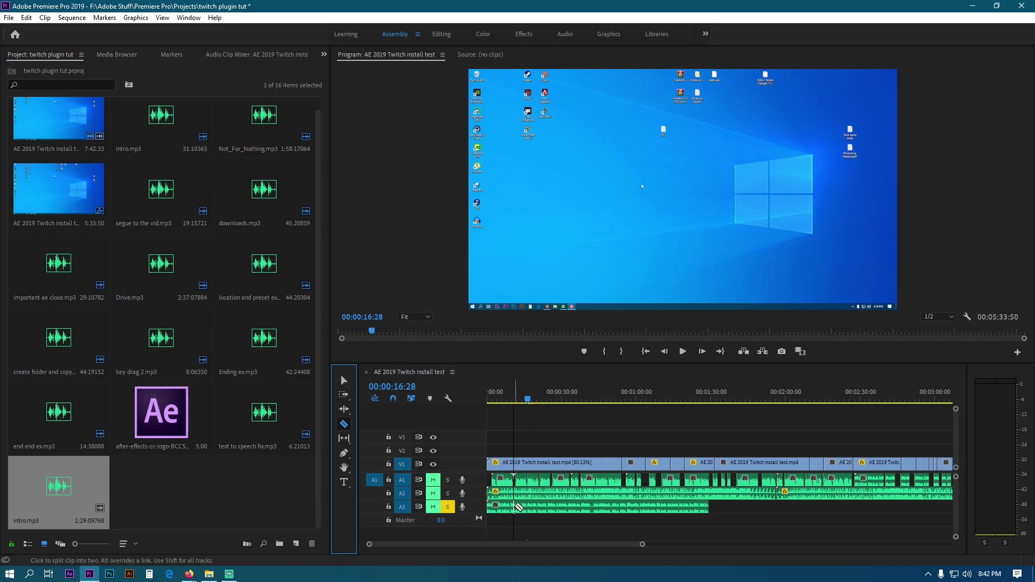
{"action": "left_click", "coordinate": [433, 507], "text": "shift"}
{"action": "left_click", "coordinate": [447, 507]}
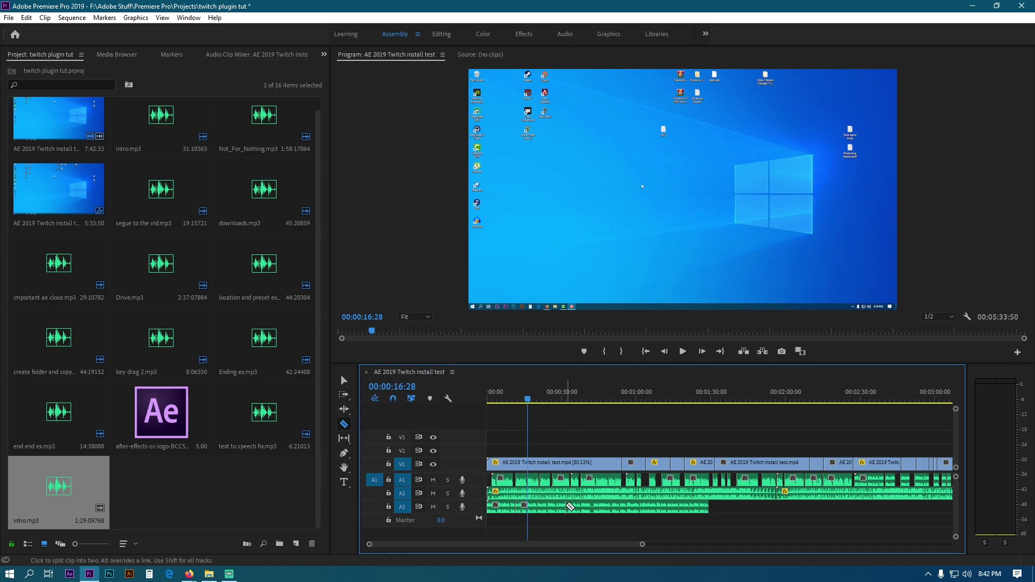
{"action": "left_click", "coordinate": [569, 506]}
{"action": "left_click", "coordinate": [344, 380]}
{"action": "left_click_drag", "start_coordinate": [636, 506], "coordinate": [685, 506]}
{"action": "left_click_drag", "start_coordinate": [539, 507], "coordinate": [791, 506]}
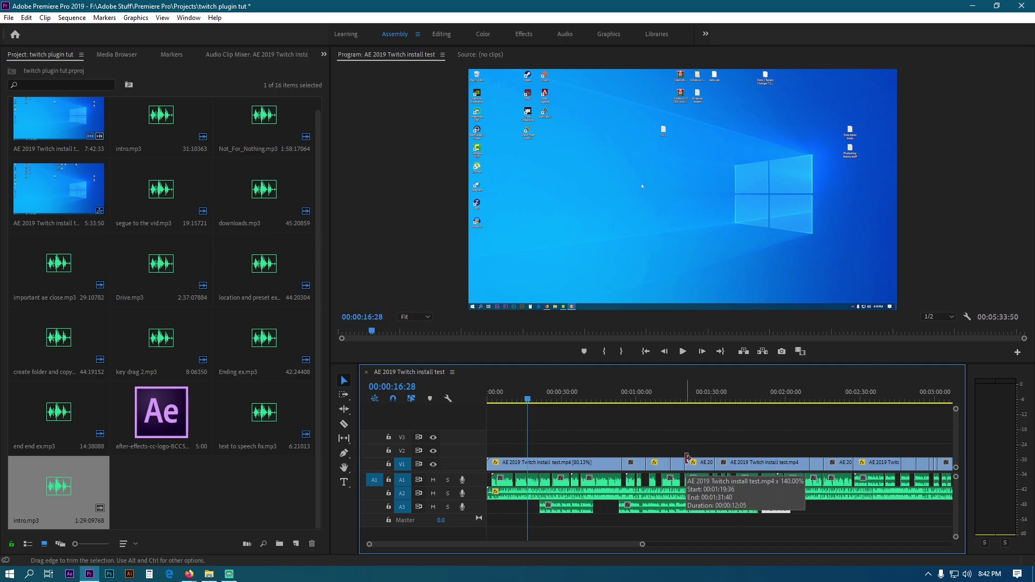